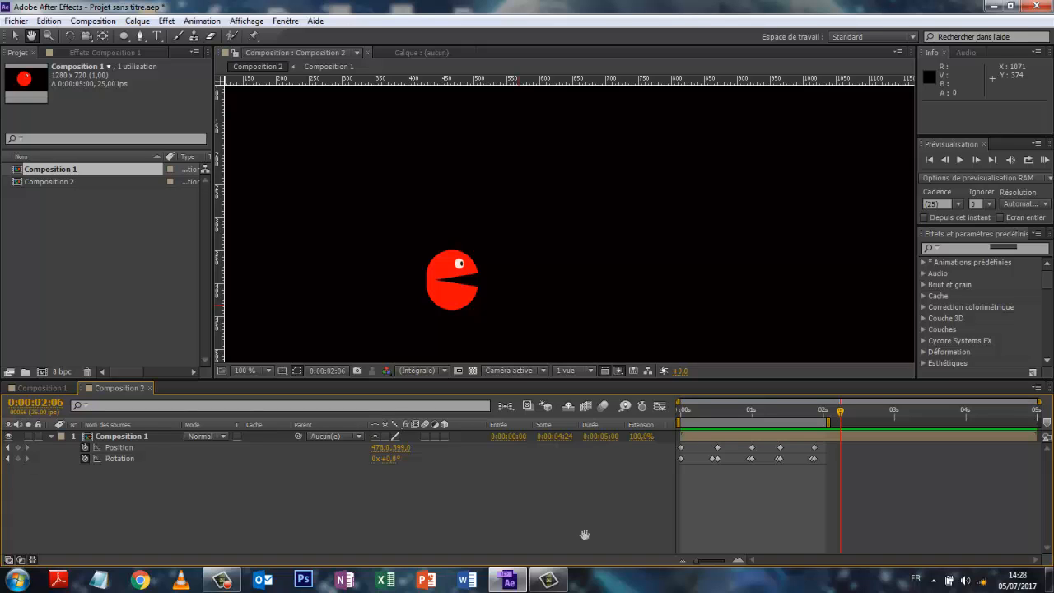
- Play back Composition 2 and scrub its timeline toward the start to review the character's movement
{"action": "key", "text": "space"}
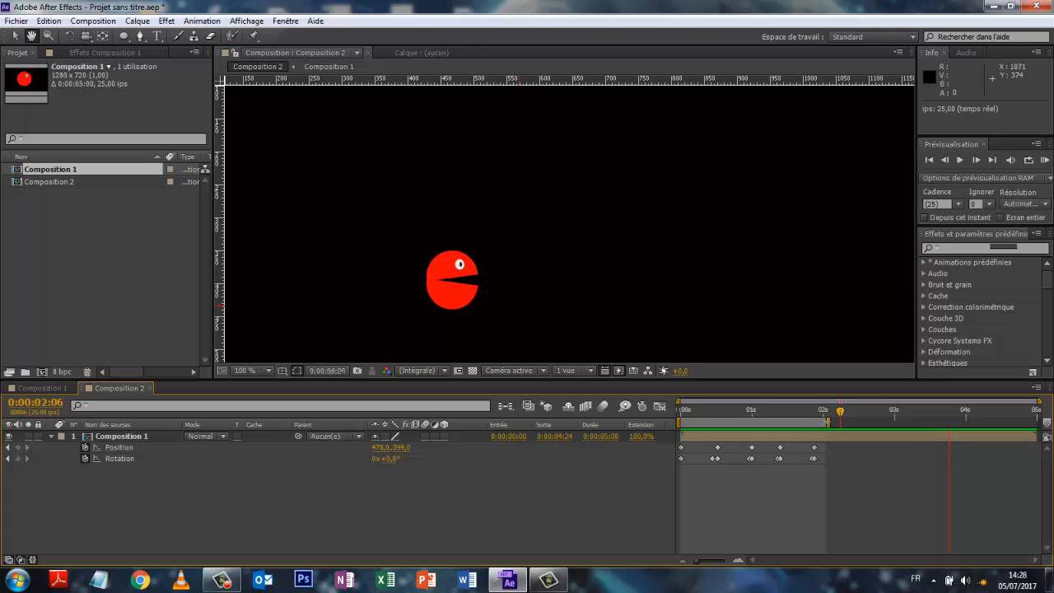
{"action": "left_click", "coordinate": [969, 434]}
{"action": "left_click", "coordinate": [751, 411]}
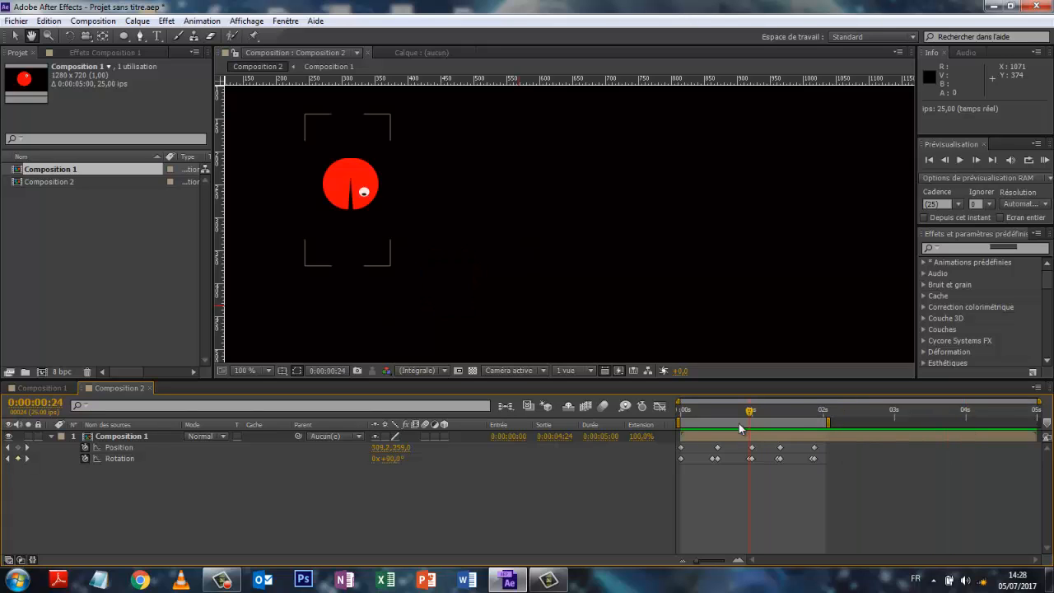
{"action": "left_click_drag", "start_coordinate": [751, 412], "coordinate": [688, 429]}
- Open the nested Composition 1 and play back the character's mouth and eye animation
{"action": "double_click", "coordinate": [122, 436]}
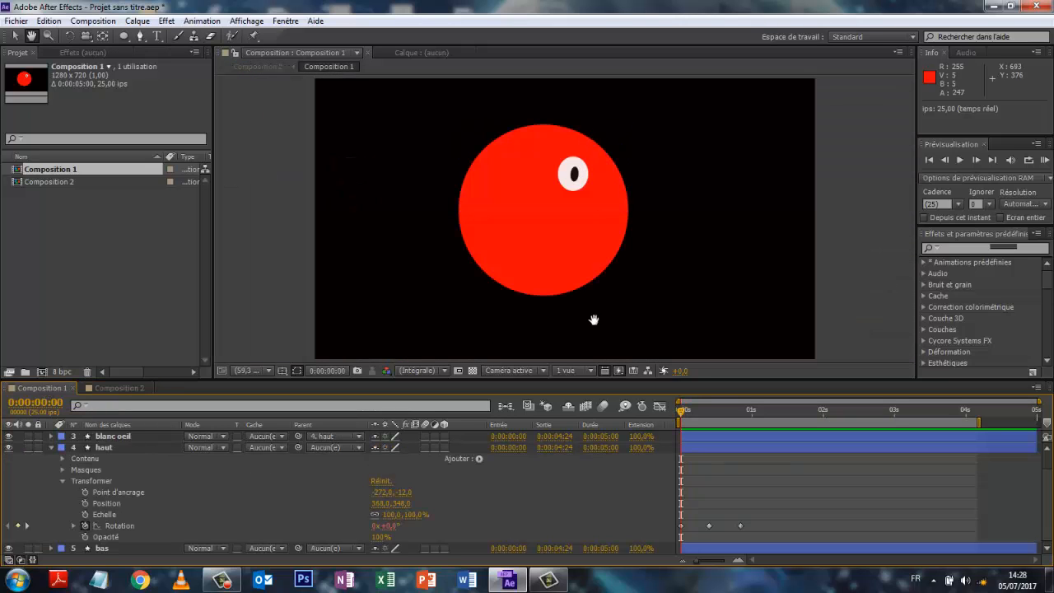
{"action": "key", "text": "space"}
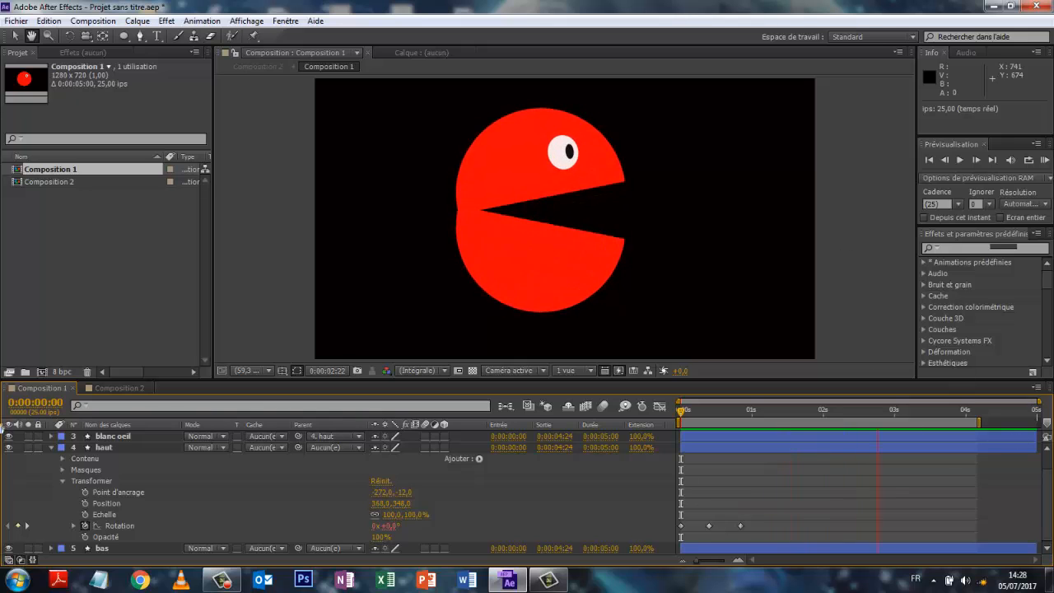
{"action": "key", "text": "space"}
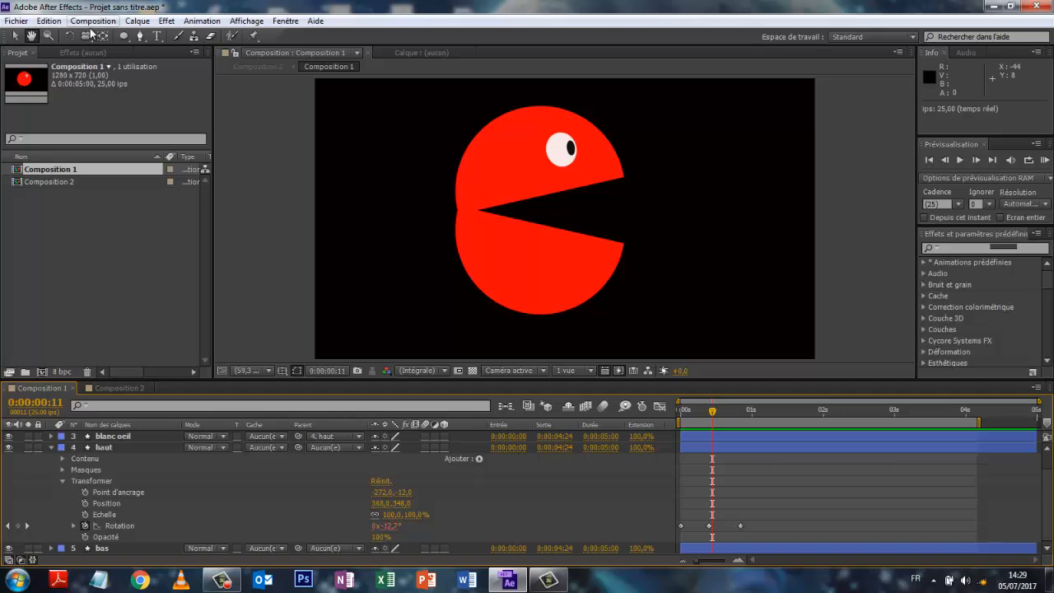
- Delete the three eye layers "blanc oeil 2", "iris" and "blanc oeil", and collapse the "haut" layer's properties
{"action": "left_click", "coordinate": [121, 478]}
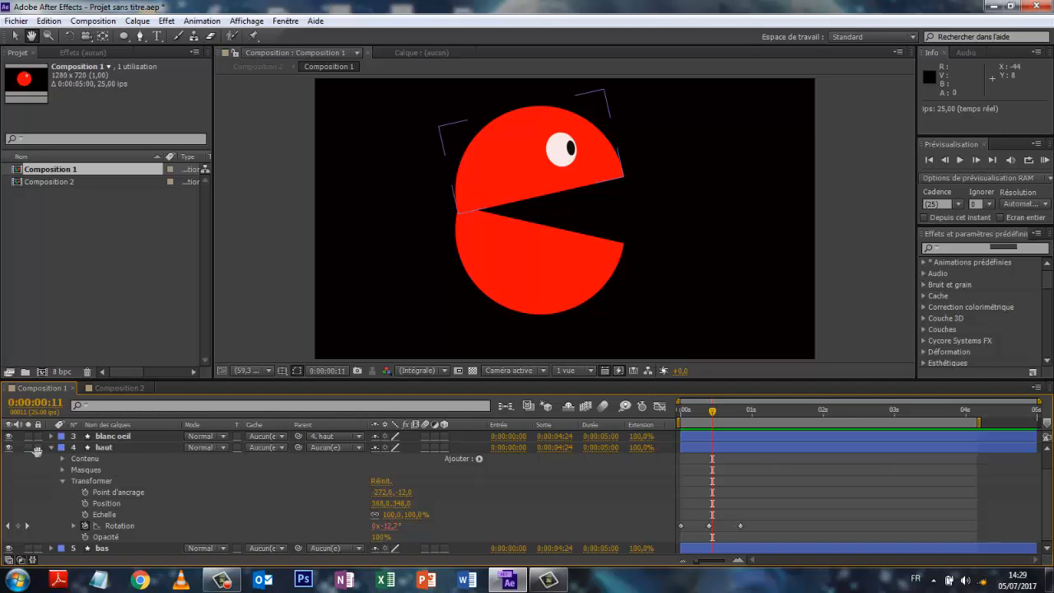
{"action": "left_click_drag", "start_coordinate": [1047, 501], "coordinate": [1047, 488]}
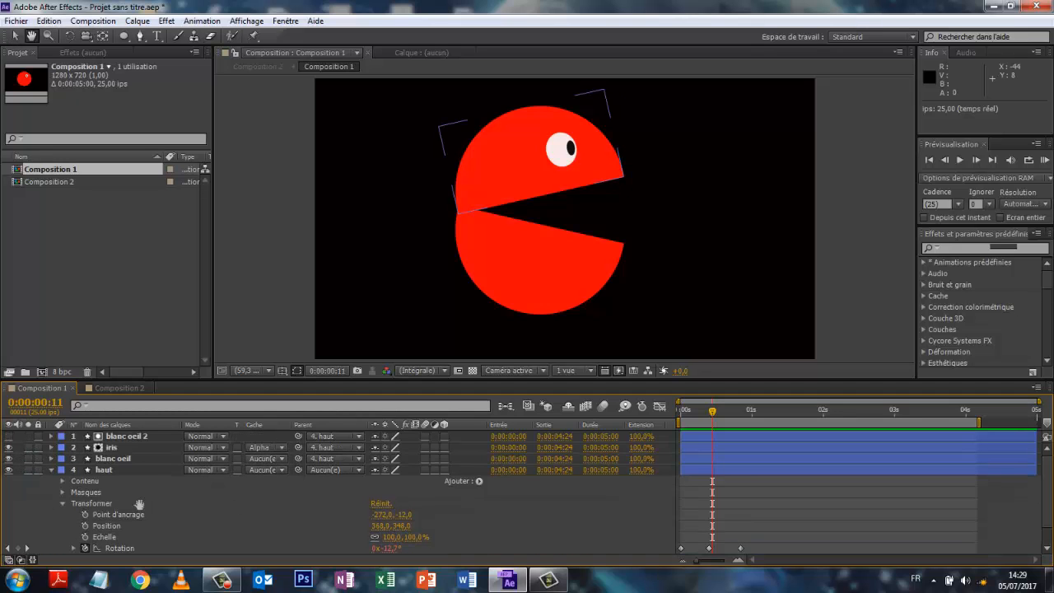
{"action": "left_click", "coordinate": [118, 438]}
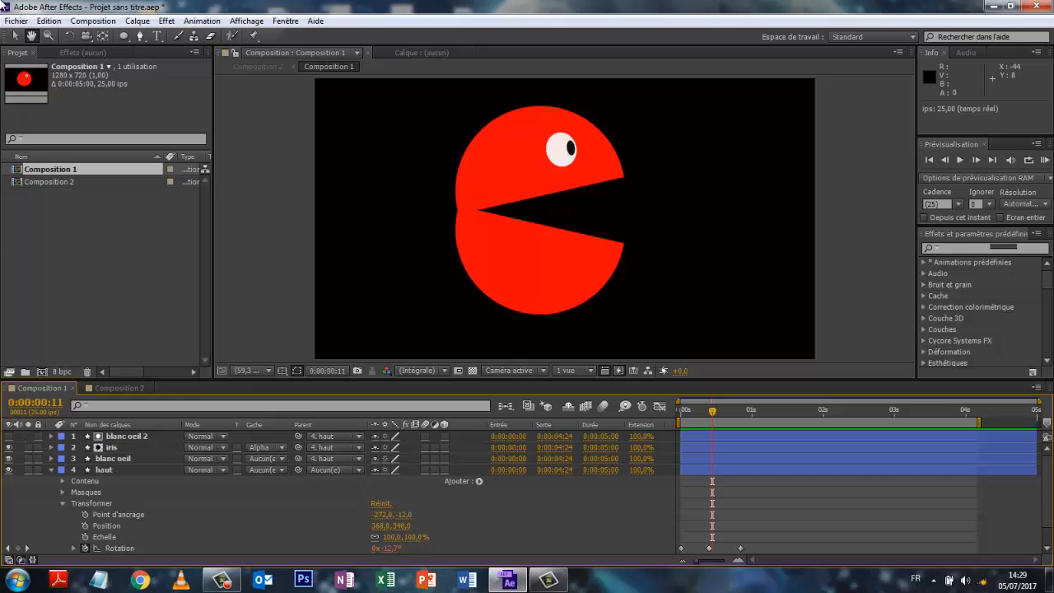
{"action": "left_click", "coordinate": [13, 36]}
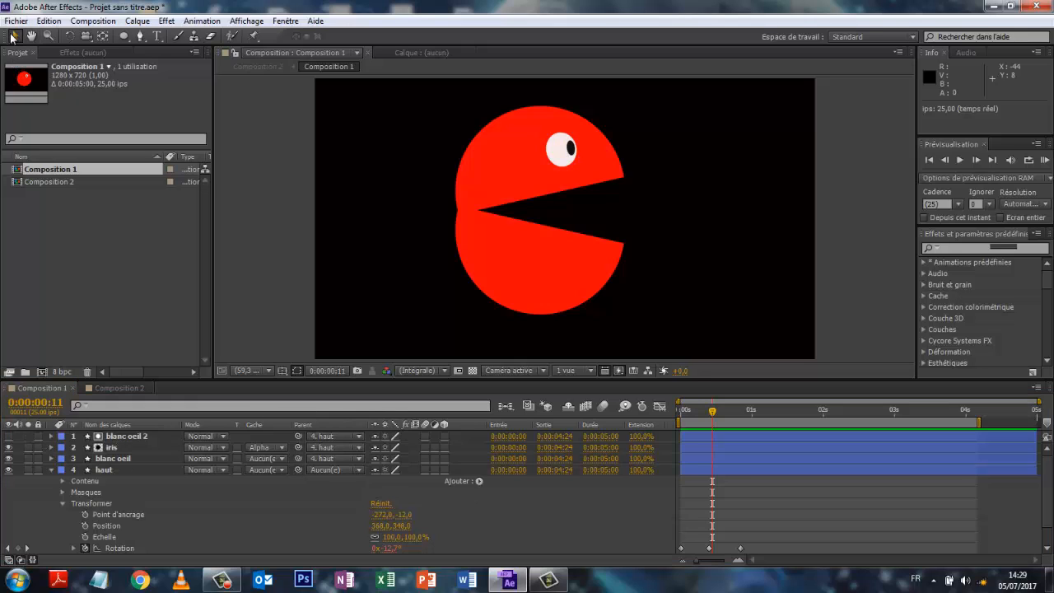
{"action": "left_click", "coordinate": [126, 436]}
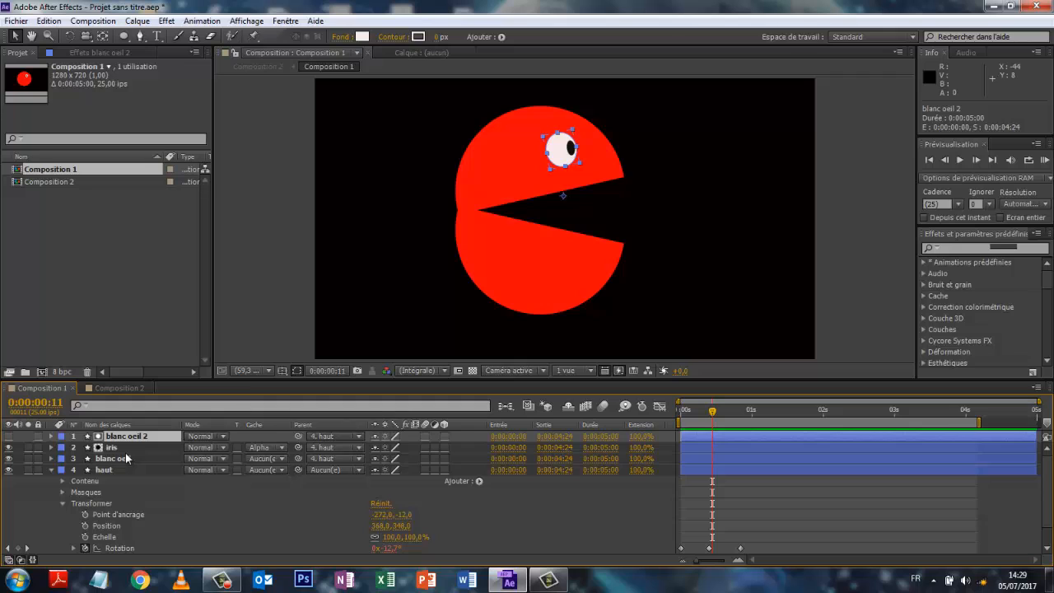
{"action": "left_click", "coordinate": [126, 459], "text": "shift"}
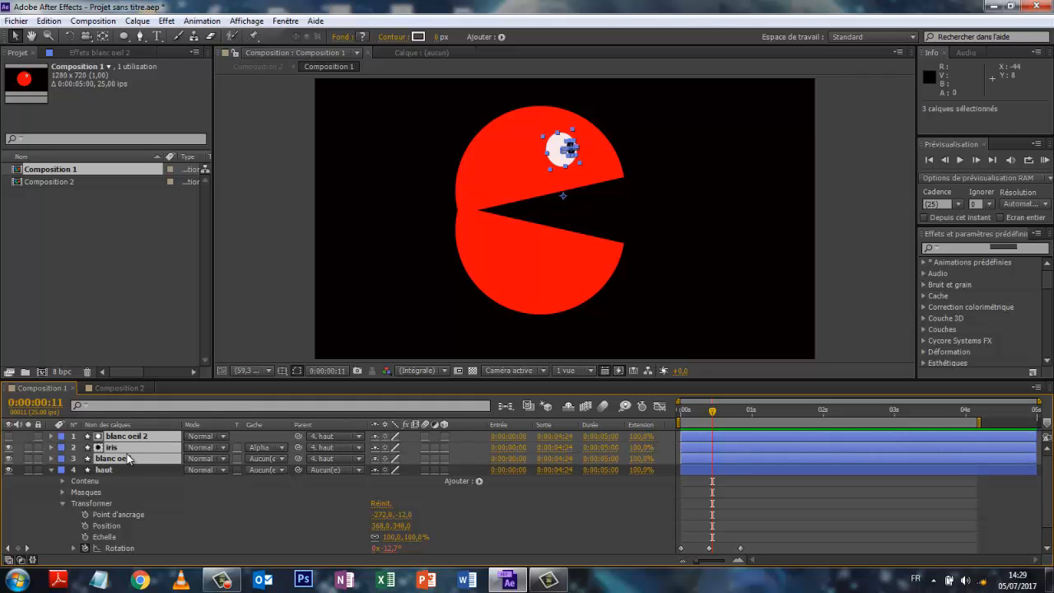
{"action": "key", "text": "Delete"}
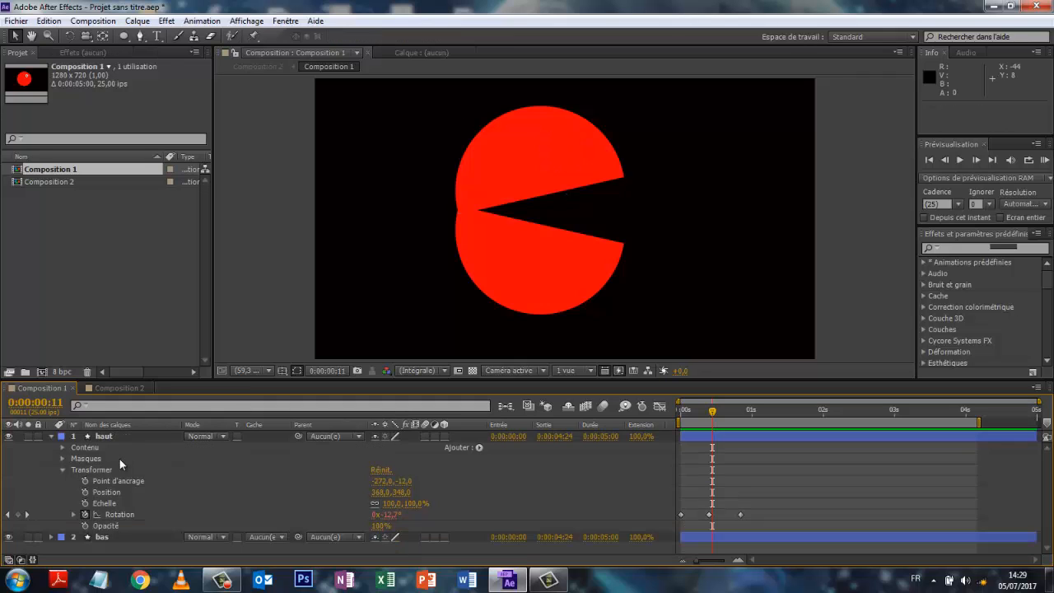
{"action": "left_click", "coordinate": [51, 436]}
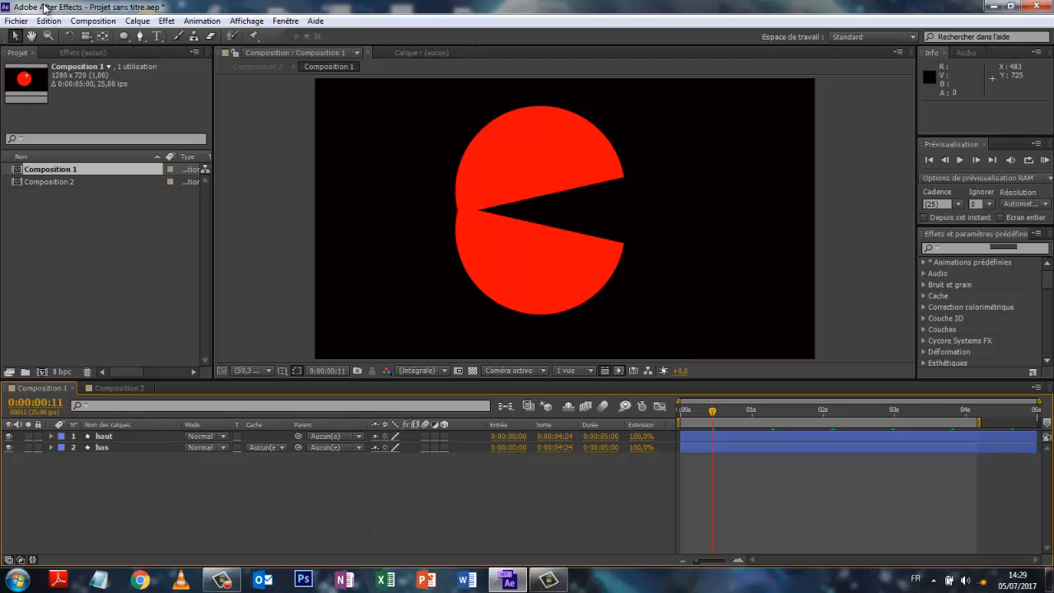
- Preview the mouth opening without the eye and return the playhead to 0:00:00:00
{"action": "left_click_drag", "start_coordinate": [712, 411], "coordinate": [666, 423]}
{"action": "key", "text": "space"}
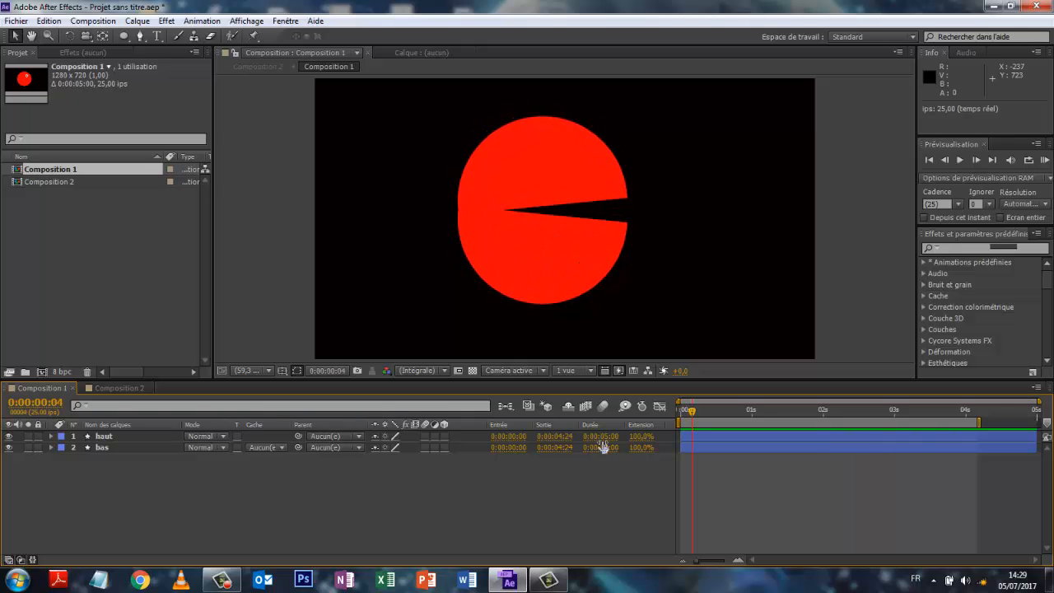
{"action": "left_click_drag", "start_coordinate": [694, 413], "coordinate": [673, 422]}
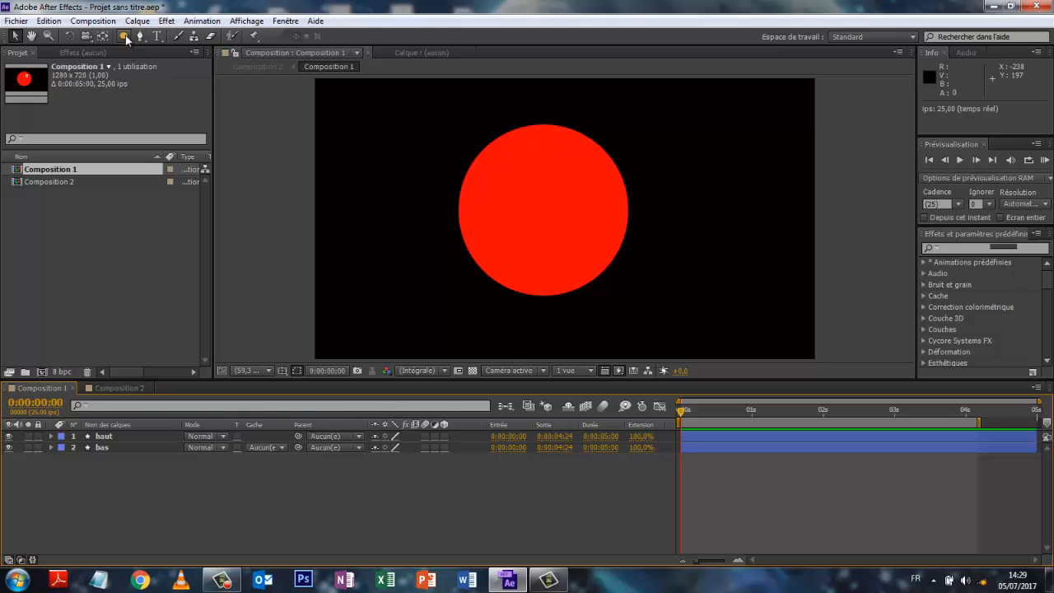
- Activate the Ellipse tool and set the shape fill color to white, FFFFFF
{"action": "left_click", "coordinate": [125, 37]}
{"action": "left_click_drag", "start_coordinate": [125, 37], "coordinate": [180, 65]}
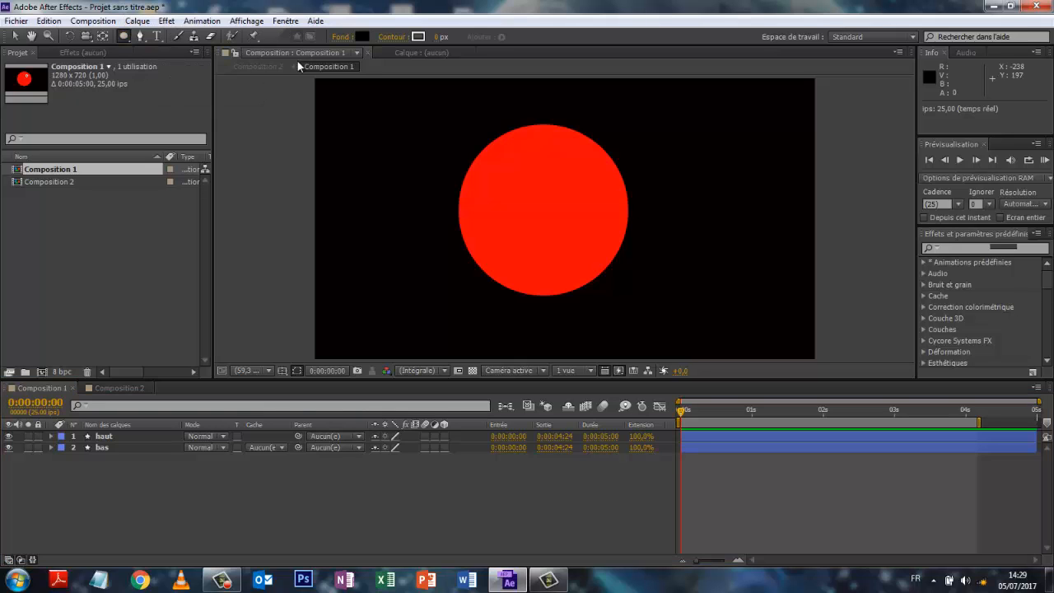
{"action": "left_click", "coordinate": [360, 36]}
{"action": "left_click_drag", "start_coordinate": [403, 414], "coordinate": [365, 421]}
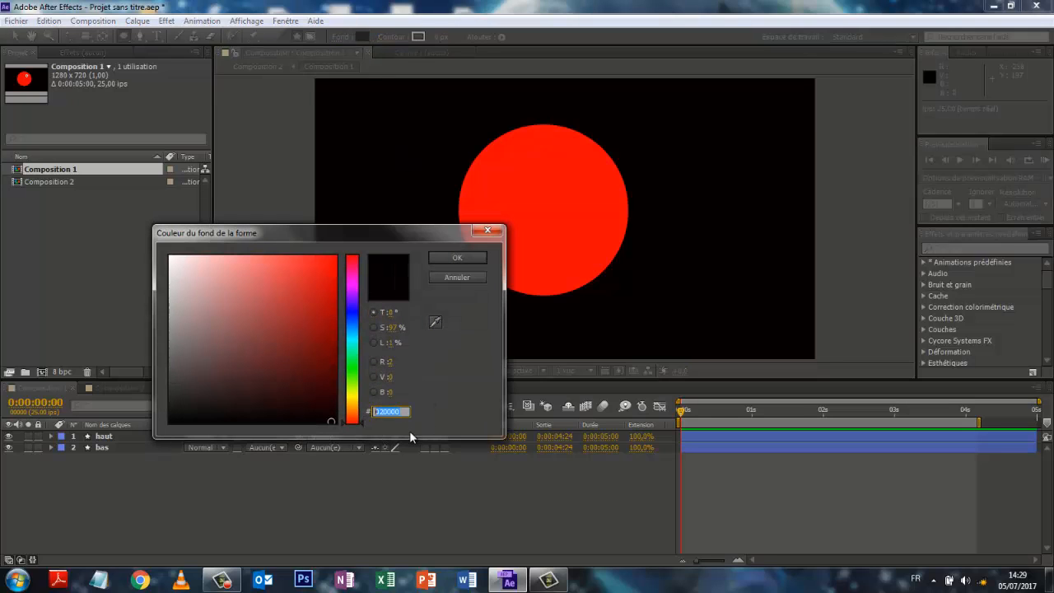
{"action": "type", "text": "F"}
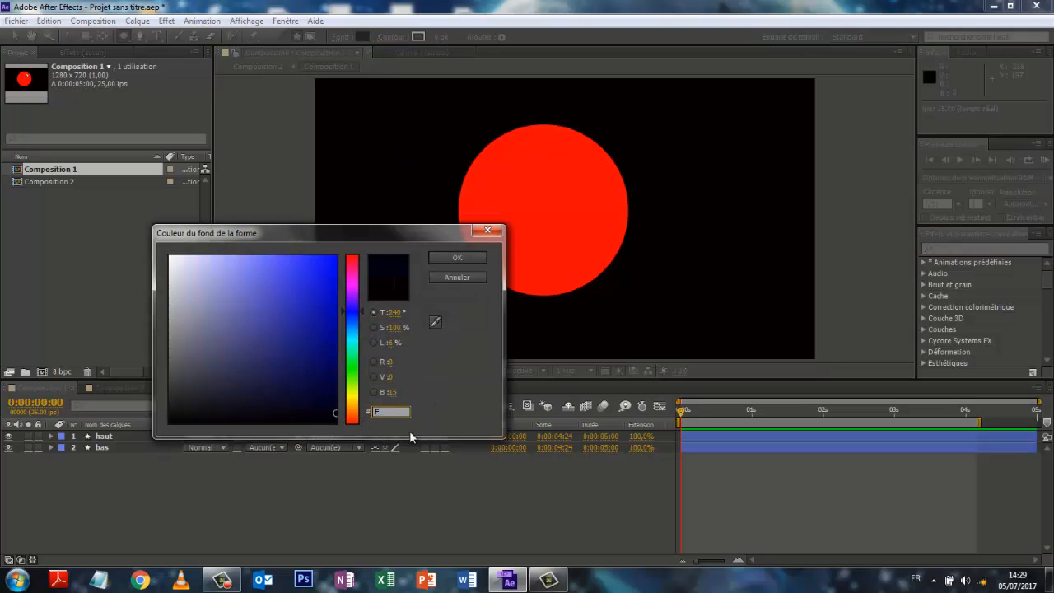
{"action": "type", "text": "FFFFF"}
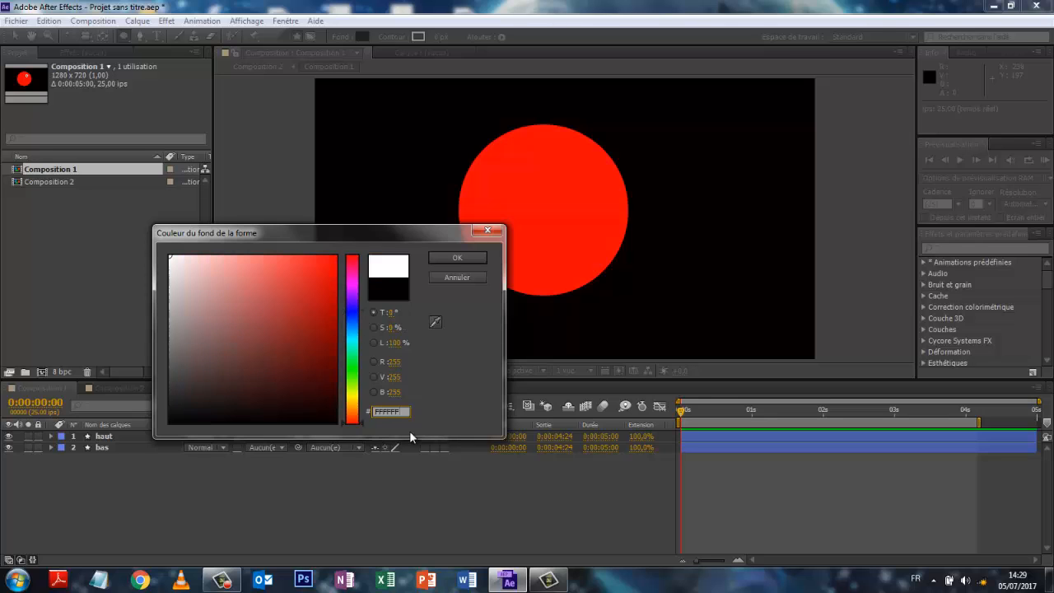
{"action": "key", "text": "Return"}
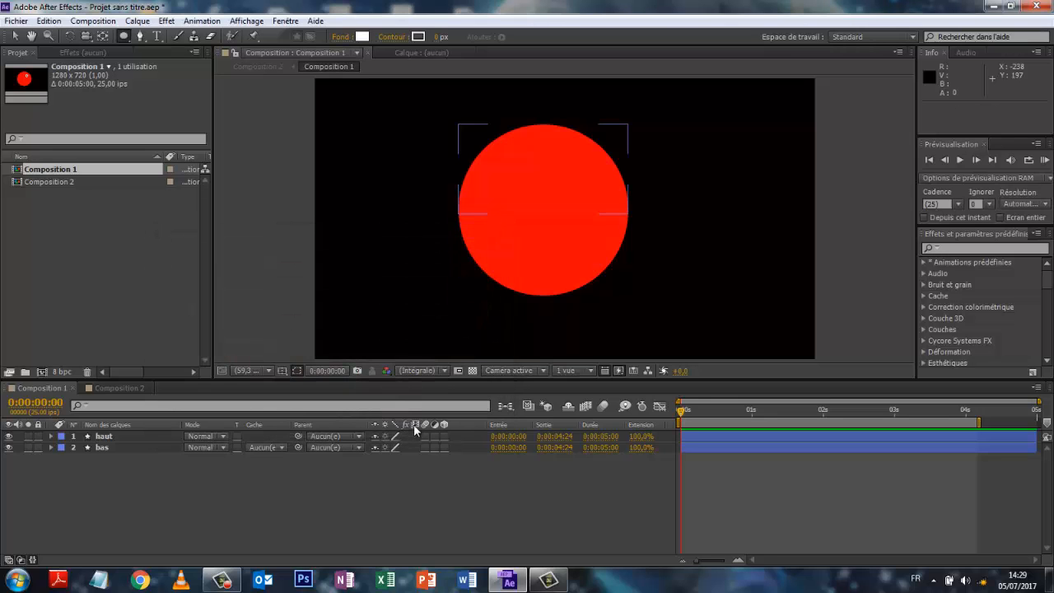
- Draw a white ellipse about 61 px wide and 67 px high in the upper right of the red circle as the eye
{"action": "left_click_drag", "start_coordinate": [562, 185], "coordinate": [585, 160]}
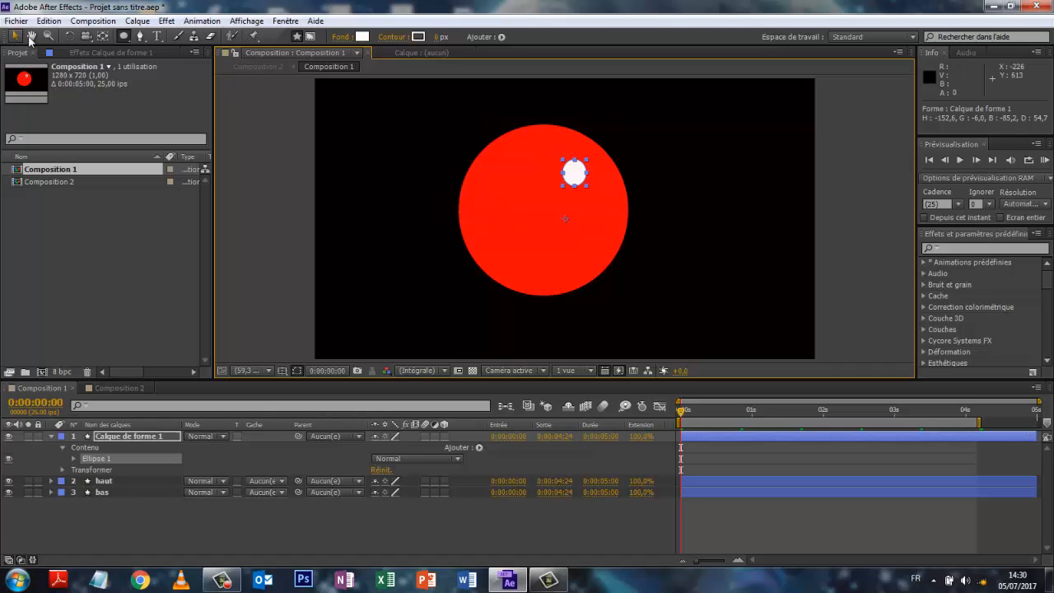
{"action": "left_click", "coordinate": [102, 37]}
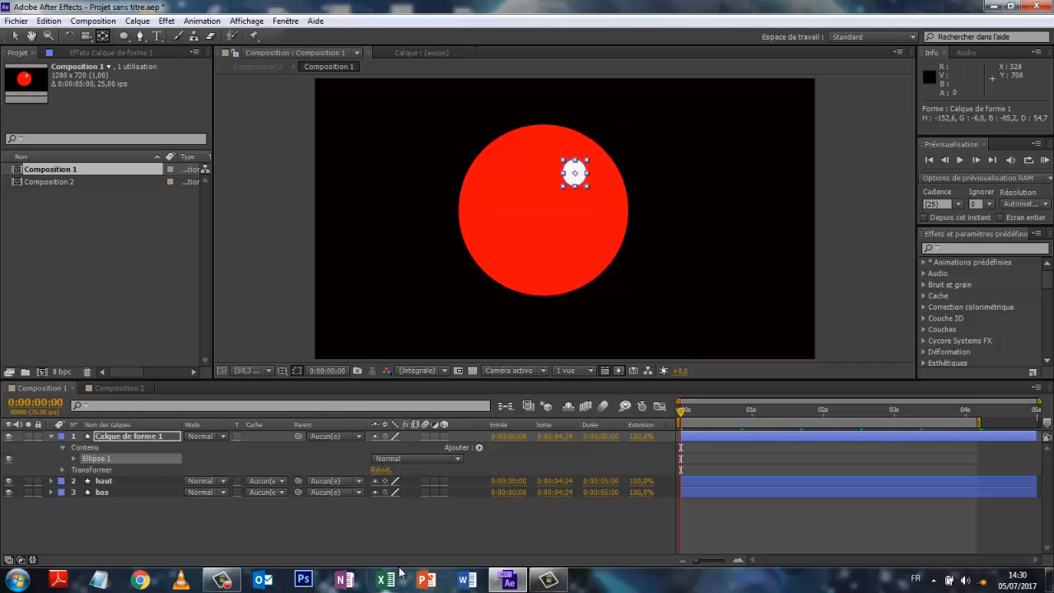
{"action": "left_click", "coordinate": [425, 522]}
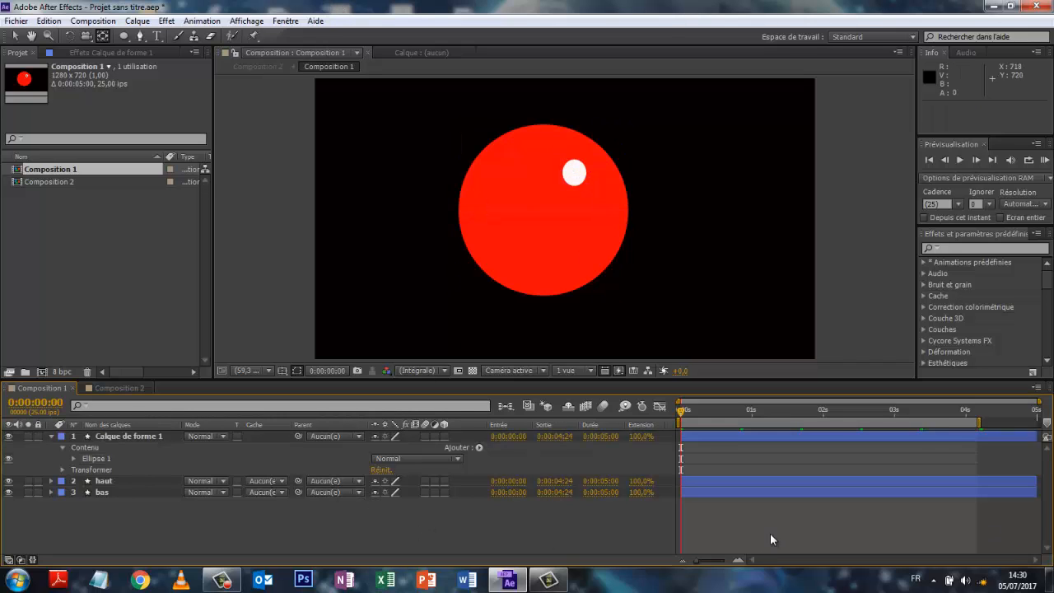
- Preview how the new white eye behaves as the mouth opens, and return the playhead to 0:00:00:00
{"action": "key", "text": "space"}
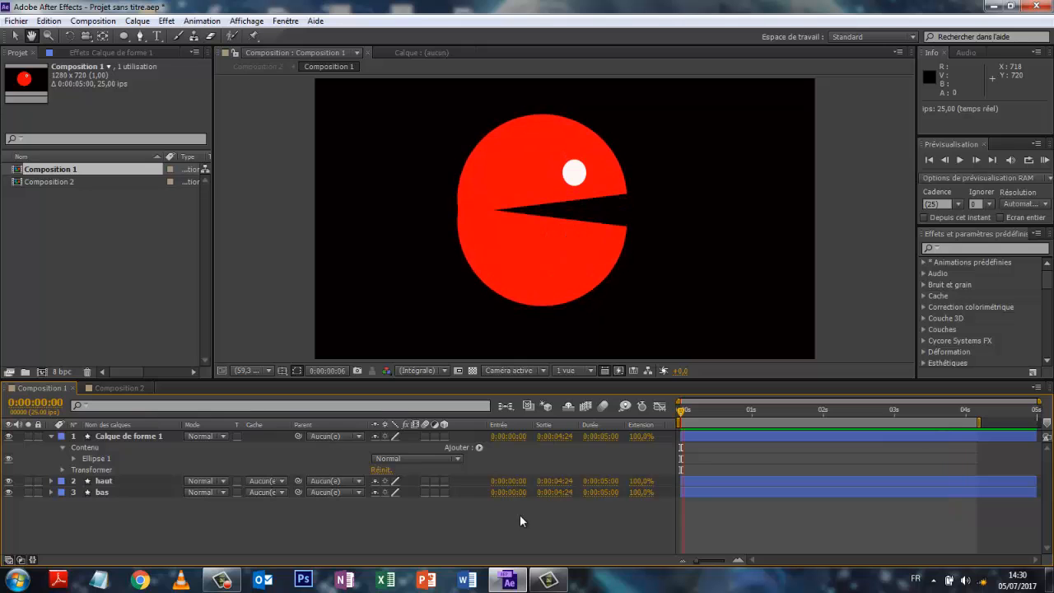
{"action": "key", "text": "space"}
{"action": "left_click_drag", "start_coordinate": [701, 414], "coordinate": [658, 420]}
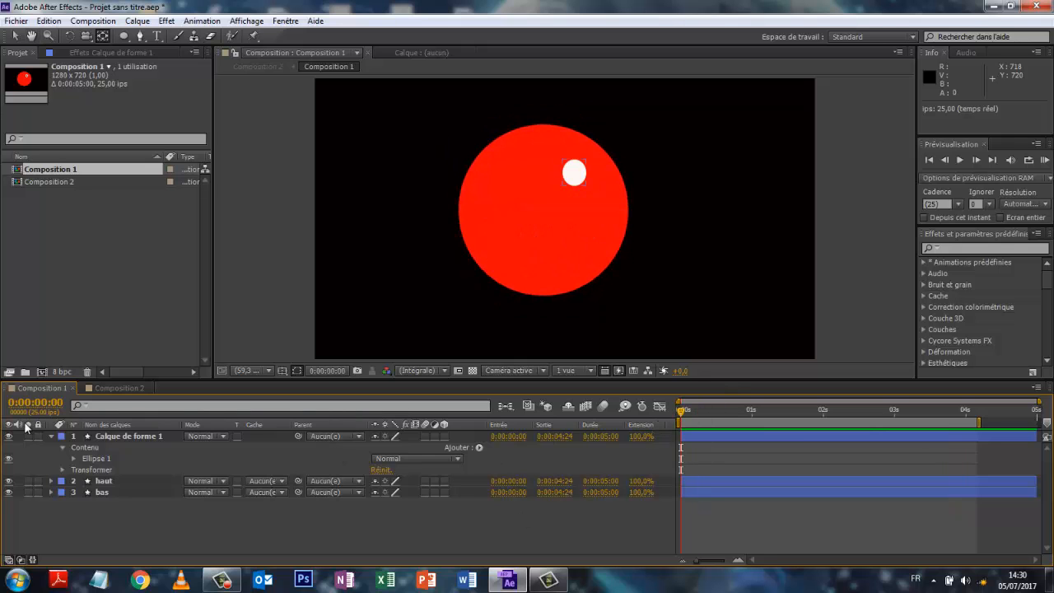
- Rename the white ellipse's shape layer as "blanc oeil"
{"action": "right_click", "coordinate": [107, 437]}
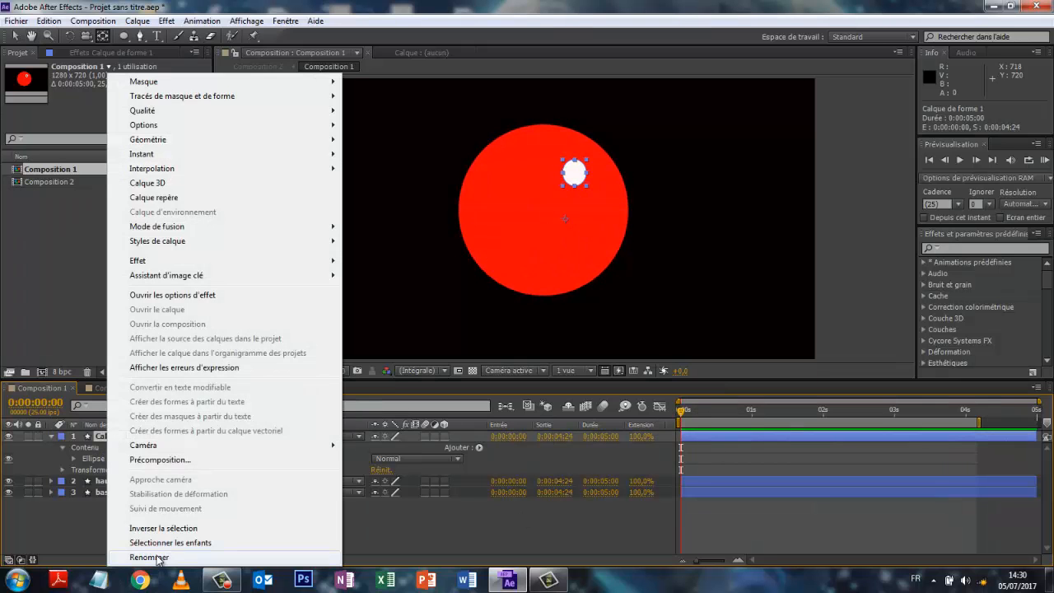
{"action": "left_click", "coordinate": [184, 557]}
{"action": "type", "text": "blanc oeil"}
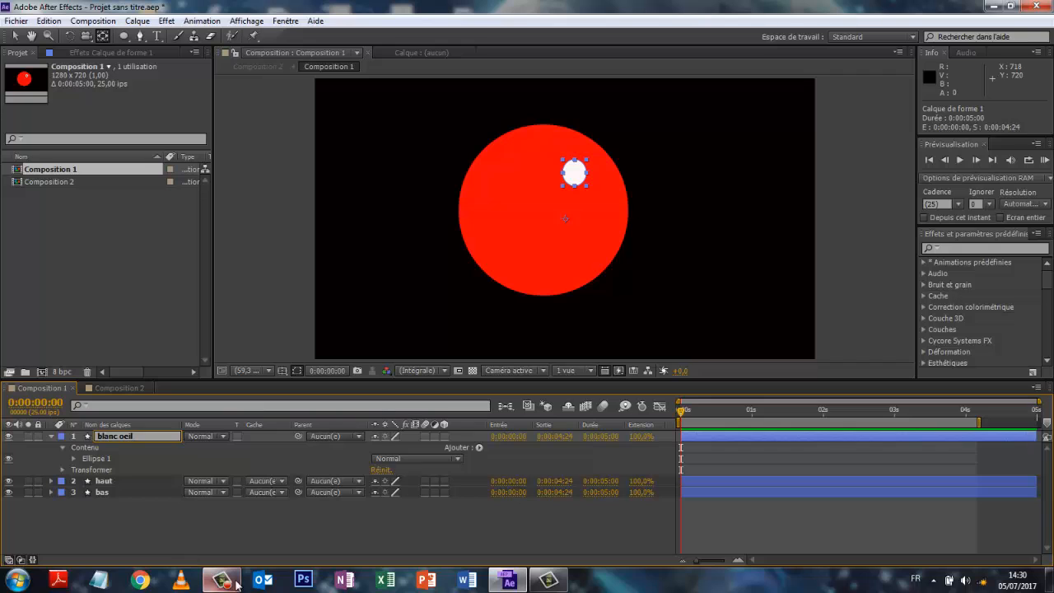
{"action": "left_click", "coordinate": [317, 532]}
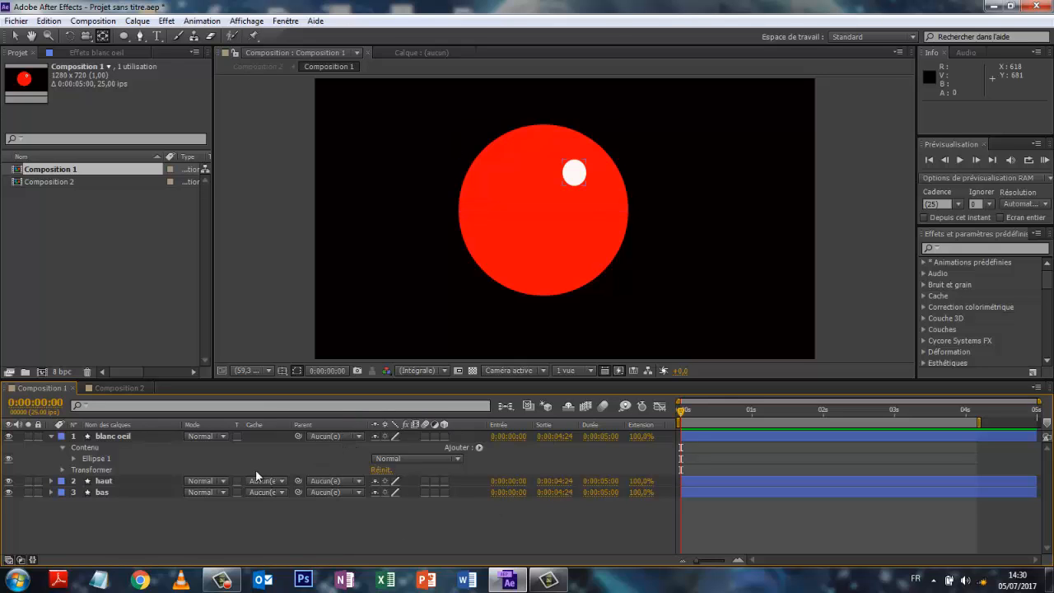
- Parent the "blanc oeil" layer to "haut", play back the animation and bring the playhead to 0:00:00:05
{"action": "left_click_drag", "start_coordinate": [297, 436], "coordinate": [125, 482]}
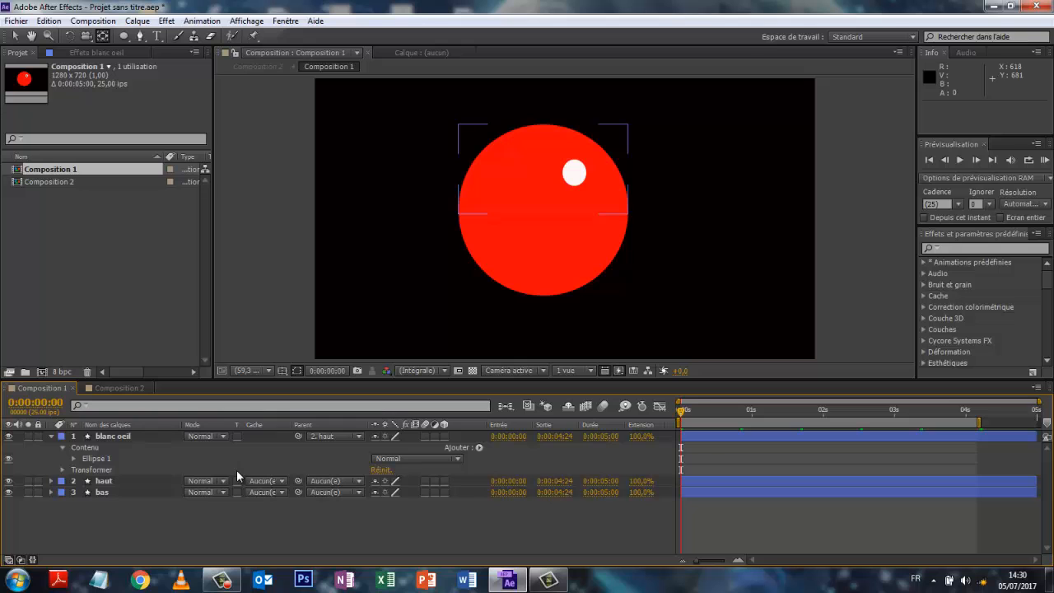
{"action": "key", "text": "space"}
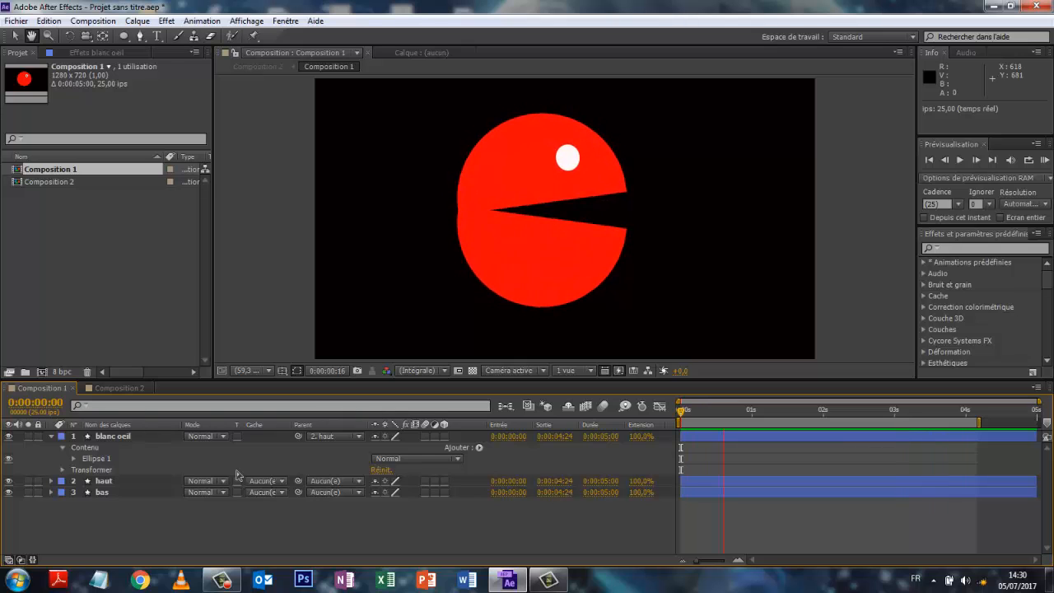
{"action": "key", "text": "space"}
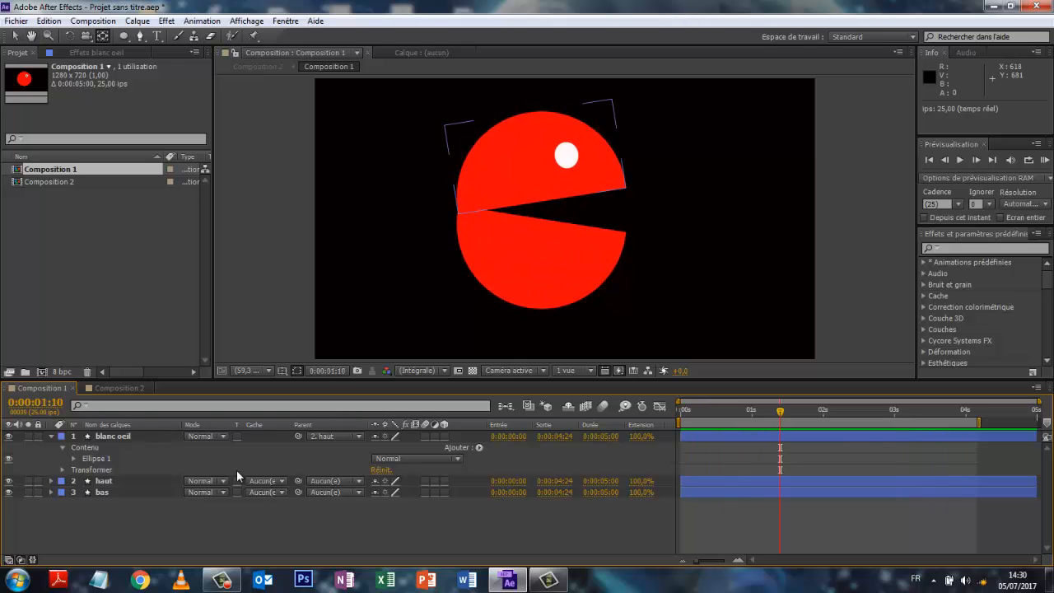
{"action": "left_click_drag", "start_coordinate": [777, 420], "coordinate": [695, 411]}
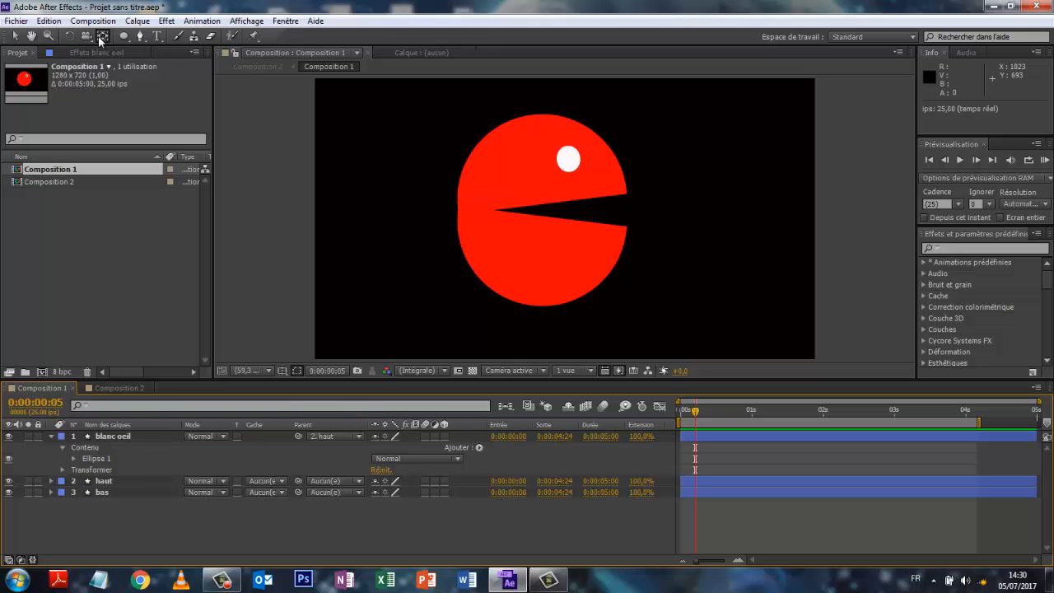
- Draw a black (000000) ellipse about 25 px wide and 32 px high on the right part of the eye's white
{"action": "left_click", "coordinate": [124, 36]}
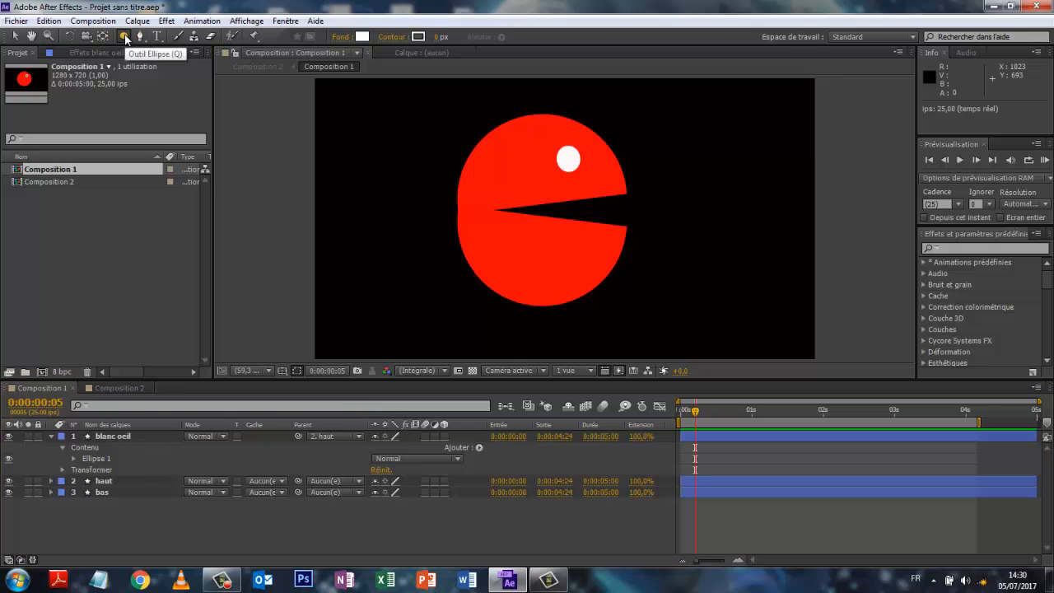
{"action": "left_click", "coordinate": [362, 37]}
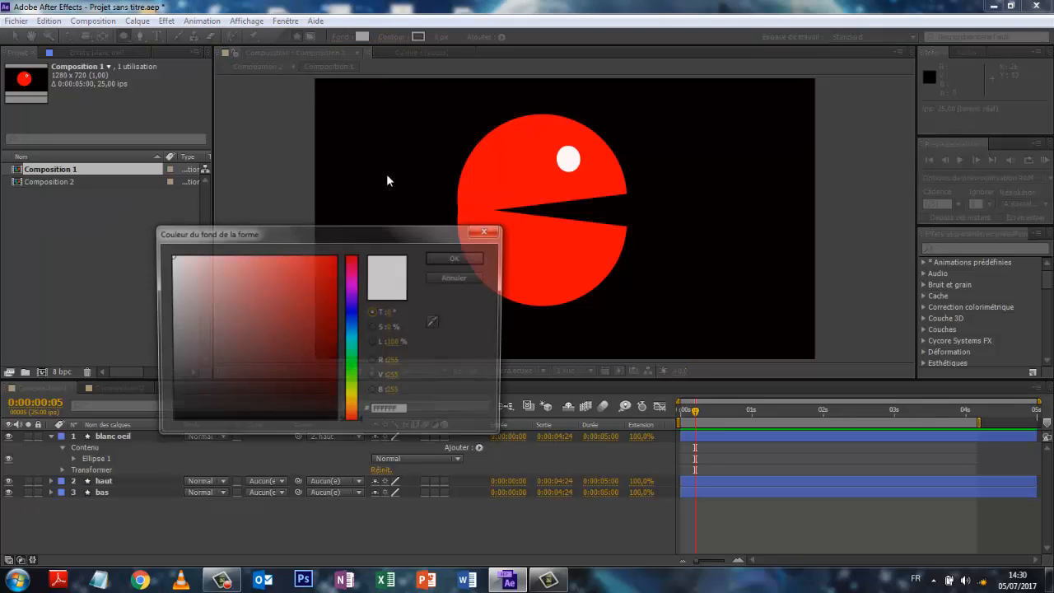
{"action": "left_click", "coordinate": [389, 411]}
{"action": "type", "text": "00"}
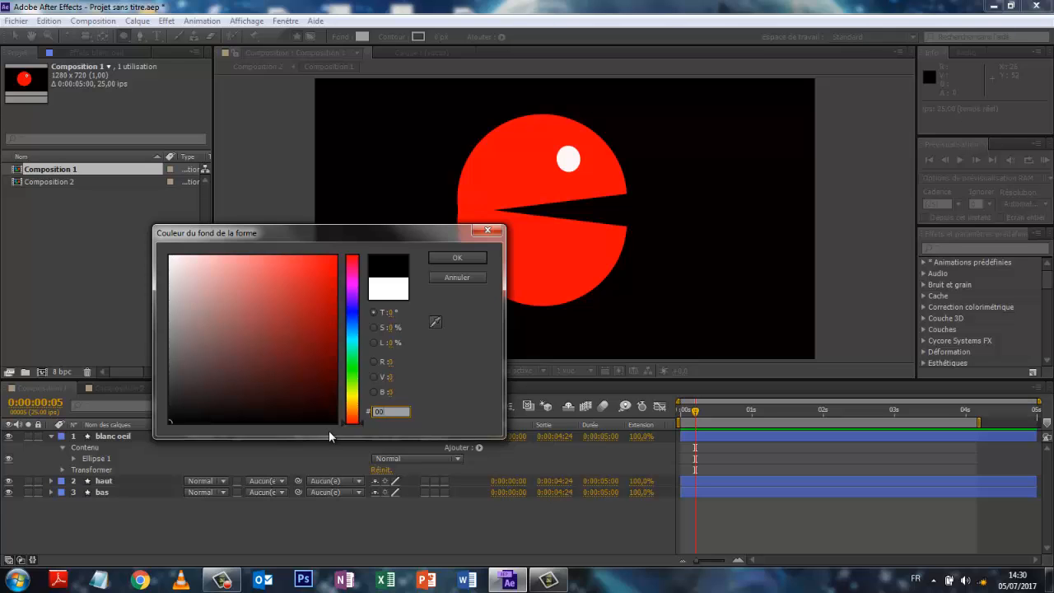
{"action": "type", "text": "0000"}
{"action": "left_click", "coordinate": [458, 258]}
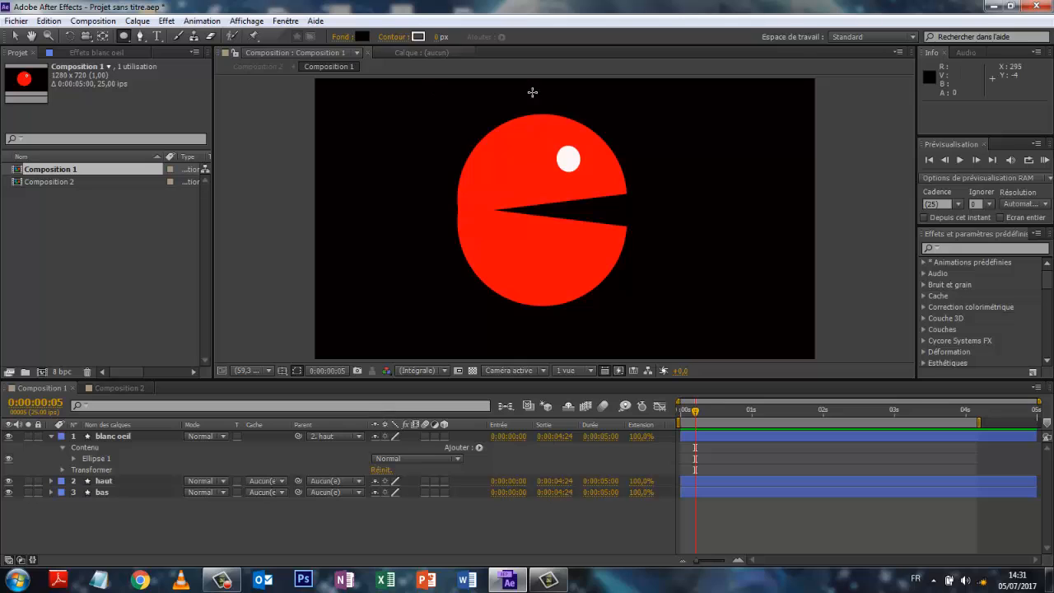
{"action": "left_click_drag", "start_coordinate": [569, 165], "coordinate": [580, 153]}
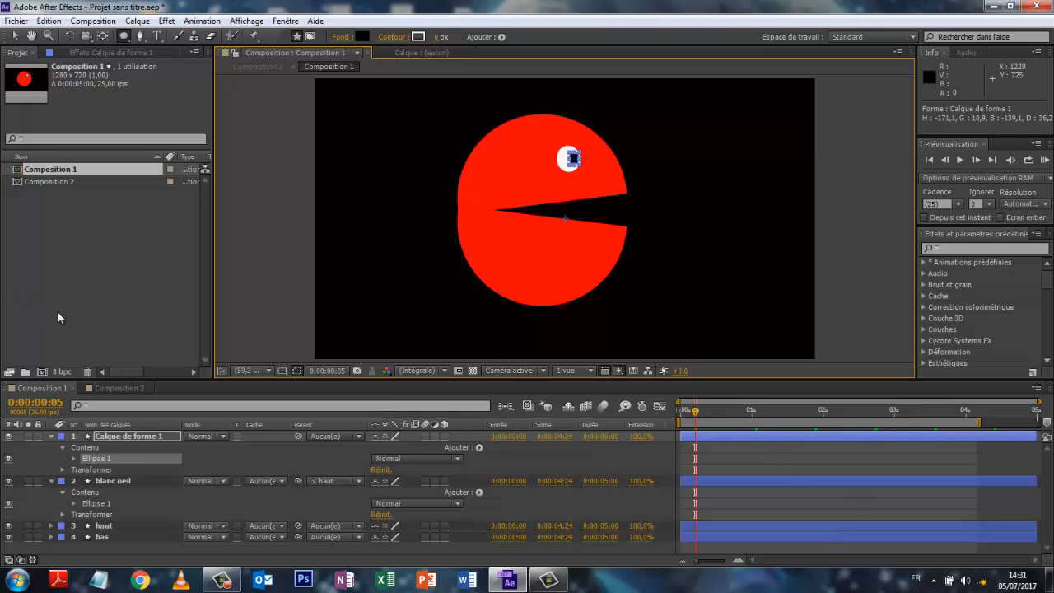
- Rename the black ellipse's shape layer as "iris" and deselect it
{"action": "left_click", "coordinate": [51, 435]}
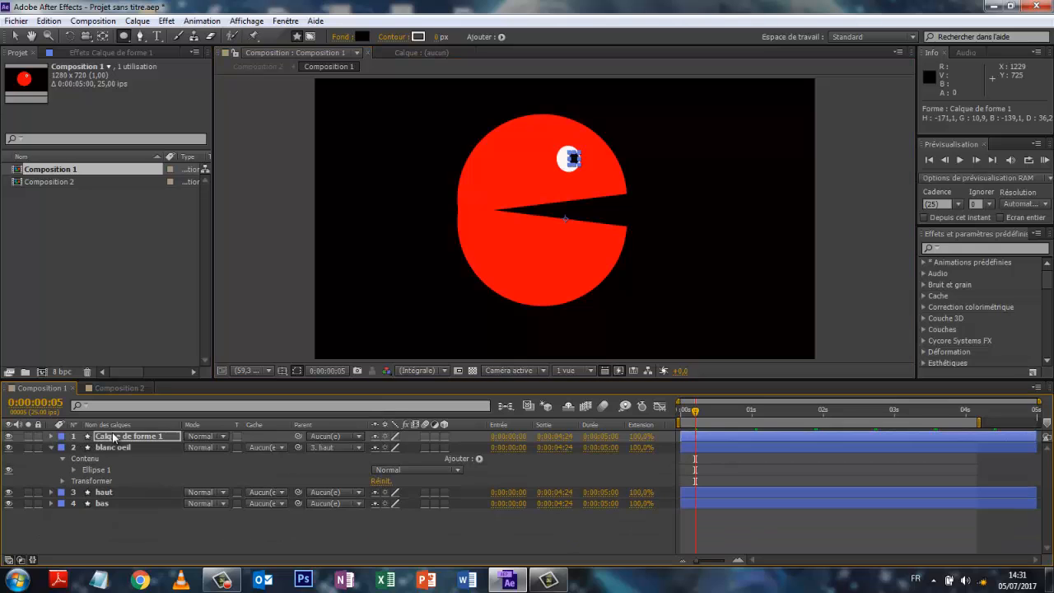
{"action": "left_click", "coordinate": [115, 437]}
{"action": "right_click", "coordinate": [116, 437]}
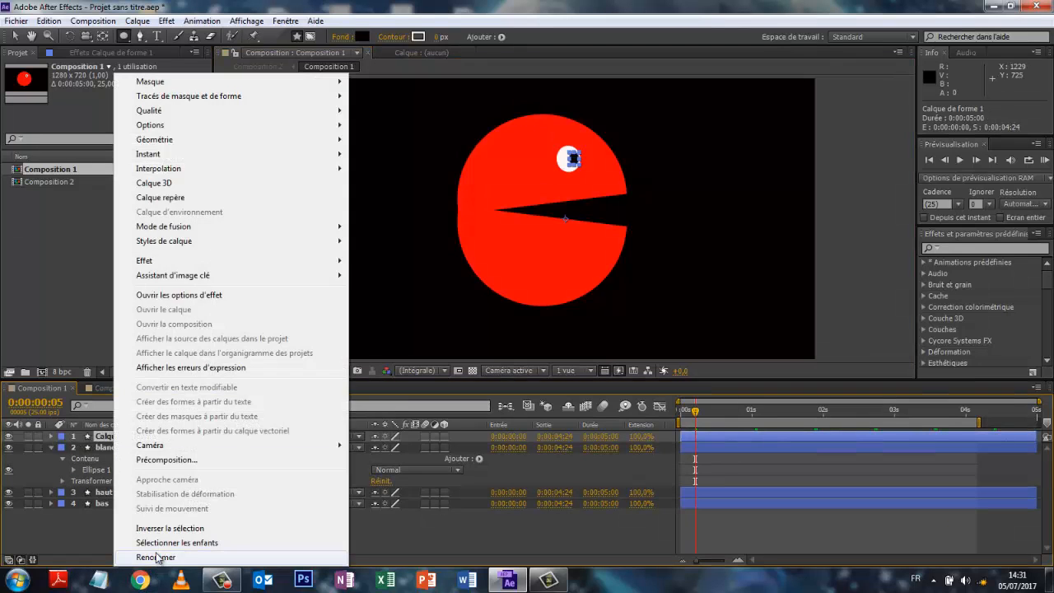
{"action": "left_click", "coordinate": [158, 557]}
{"action": "type", "text": "iris"}
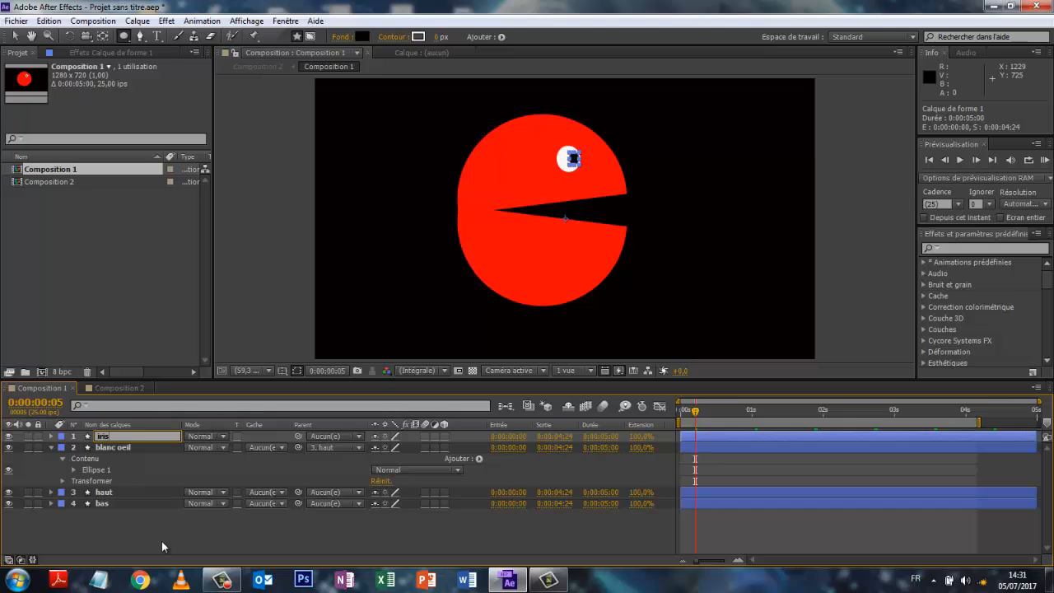
{"action": "key", "text": "Return"}
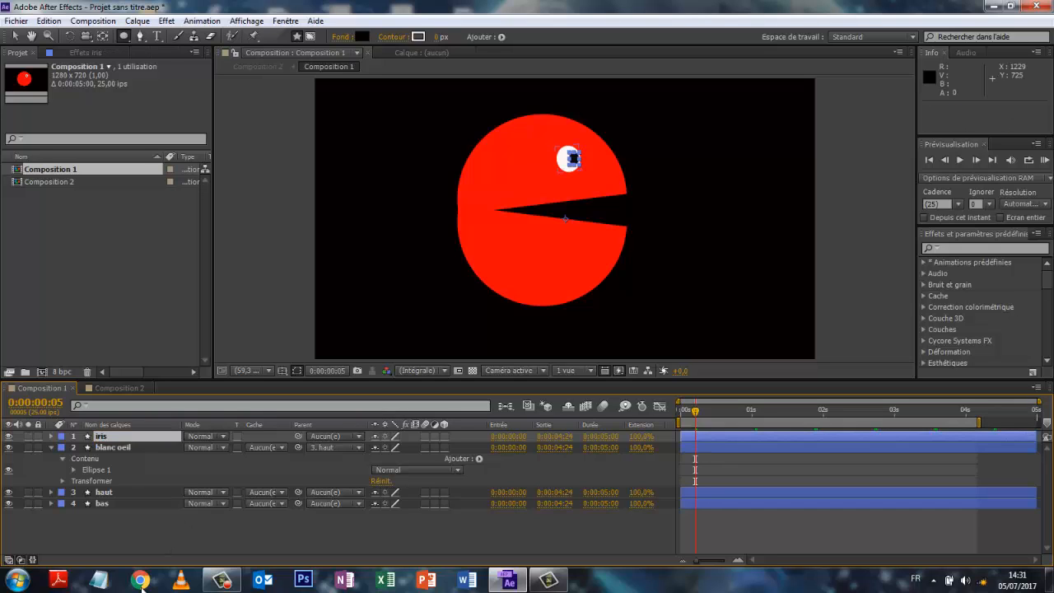
{"action": "left_click", "coordinate": [216, 517]}
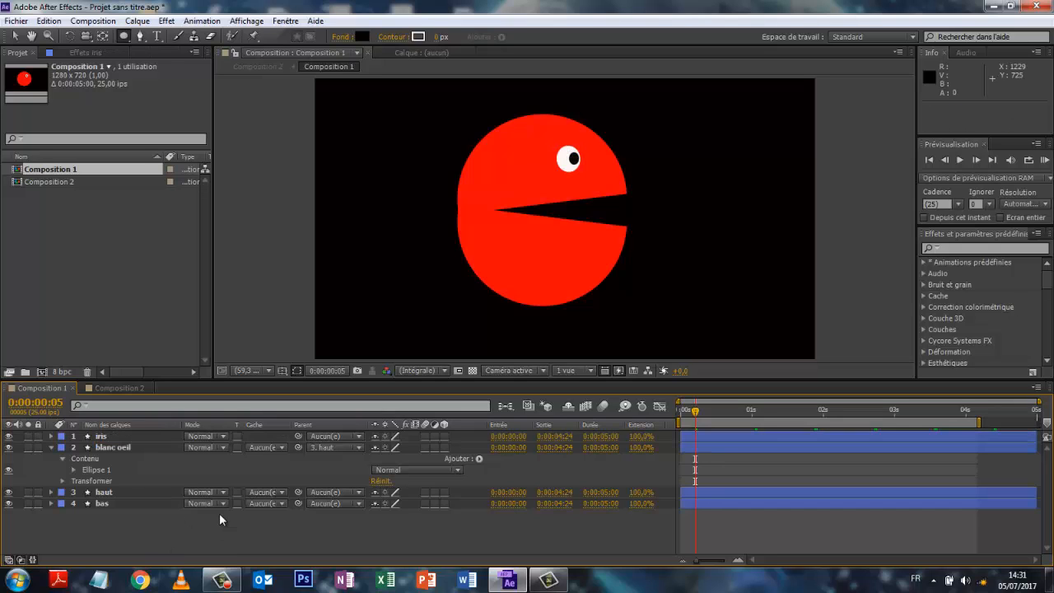
- Play back the animation to check the iris against the eye's white, and return the playhead to 0:00:00:00
{"action": "key", "text": "space"}
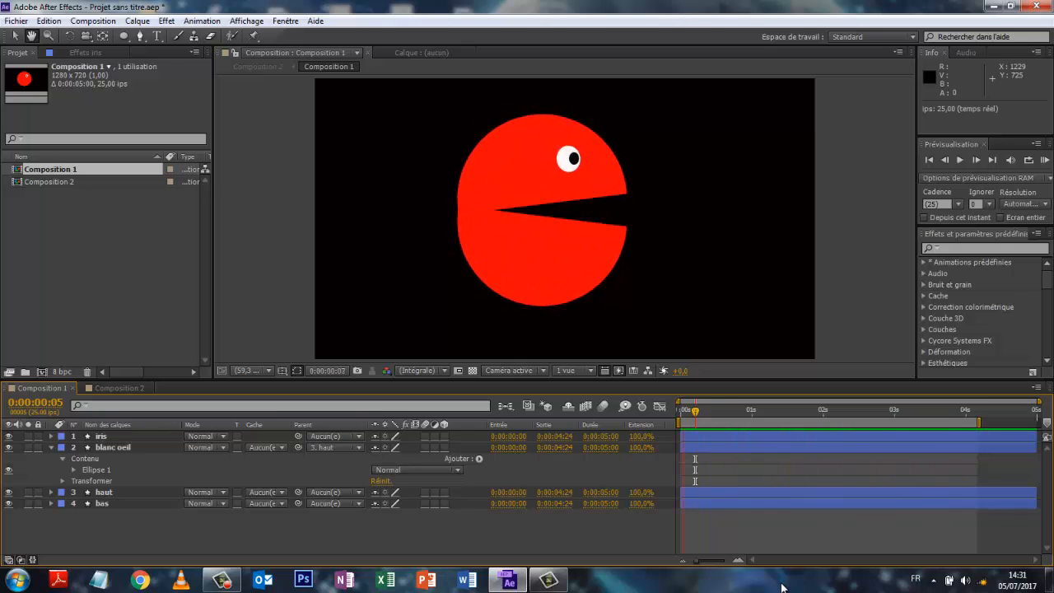
{"action": "key", "text": "space"}
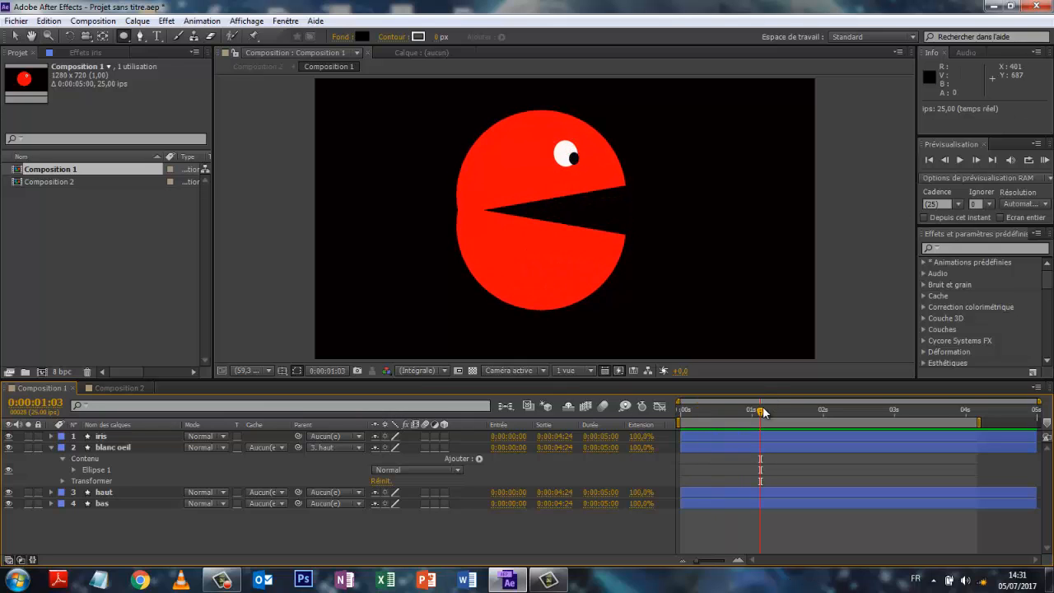
{"action": "left_click_drag", "start_coordinate": [759, 413], "coordinate": [681, 412]}
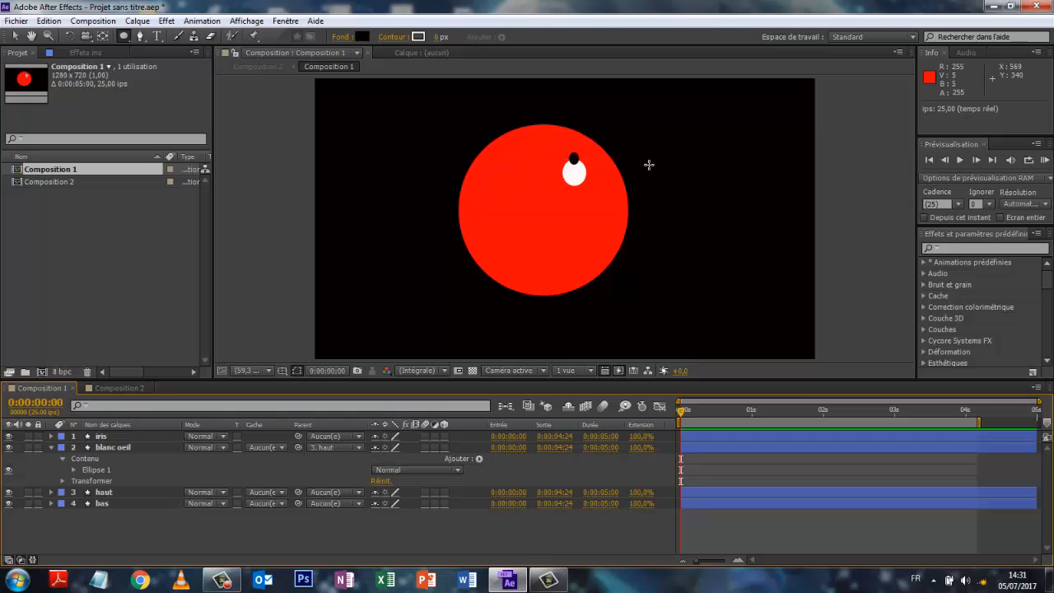
- Move the iris to the middle of the eye's white and place its anchor point at the iris's centre
{"action": "left_click", "coordinate": [15, 36]}
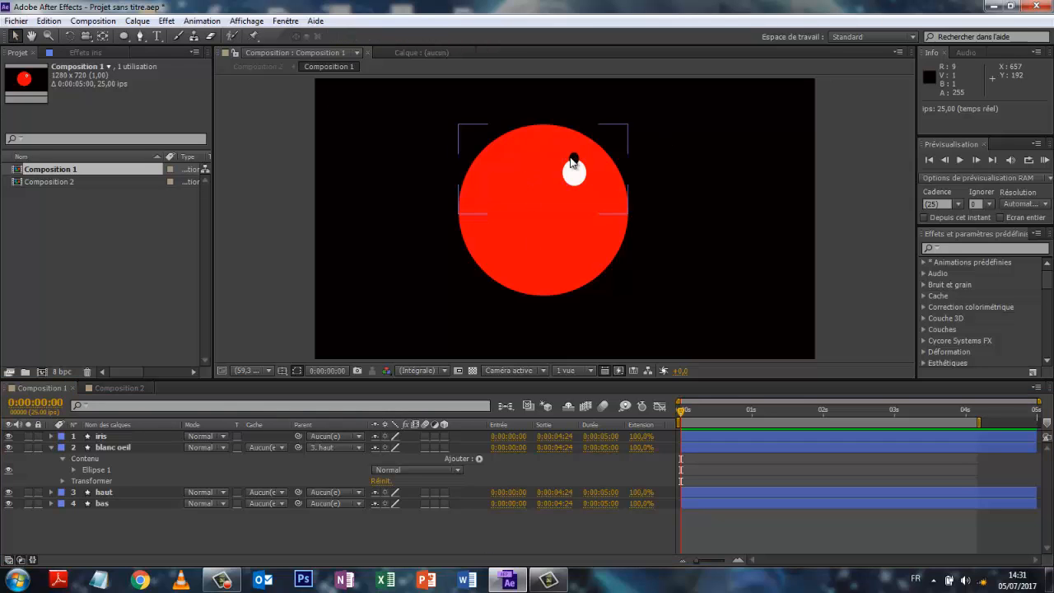
{"action": "left_click_drag", "start_coordinate": [574, 158], "coordinate": [574, 173]}
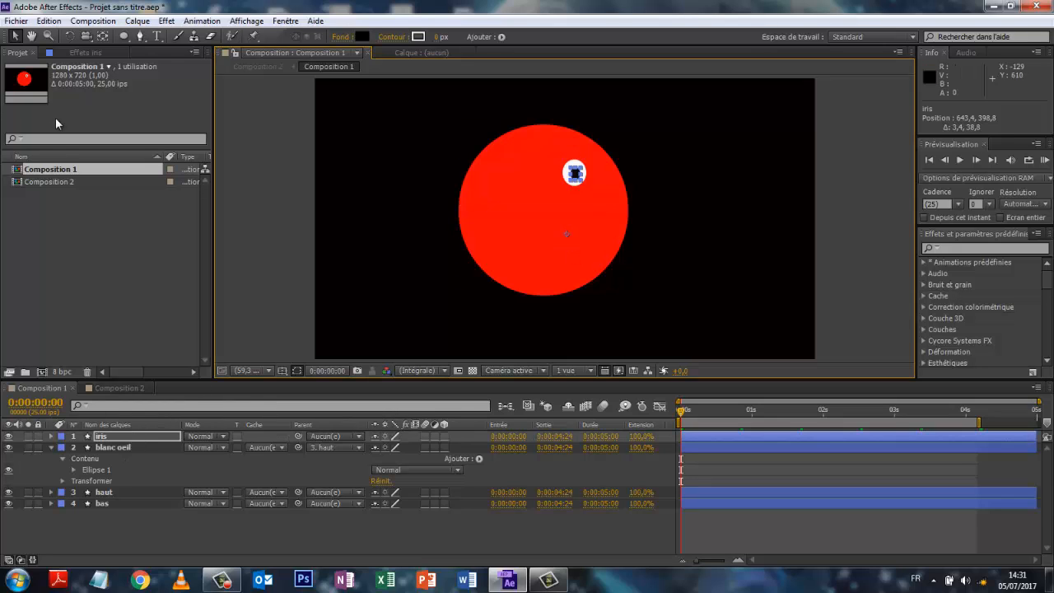
{"action": "key", "text": "y"}
{"action": "left_click_drag", "start_coordinate": [565, 236], "coordinate": [575, 175]}
{"action": "left_click", "coordinate": [388, 527]}
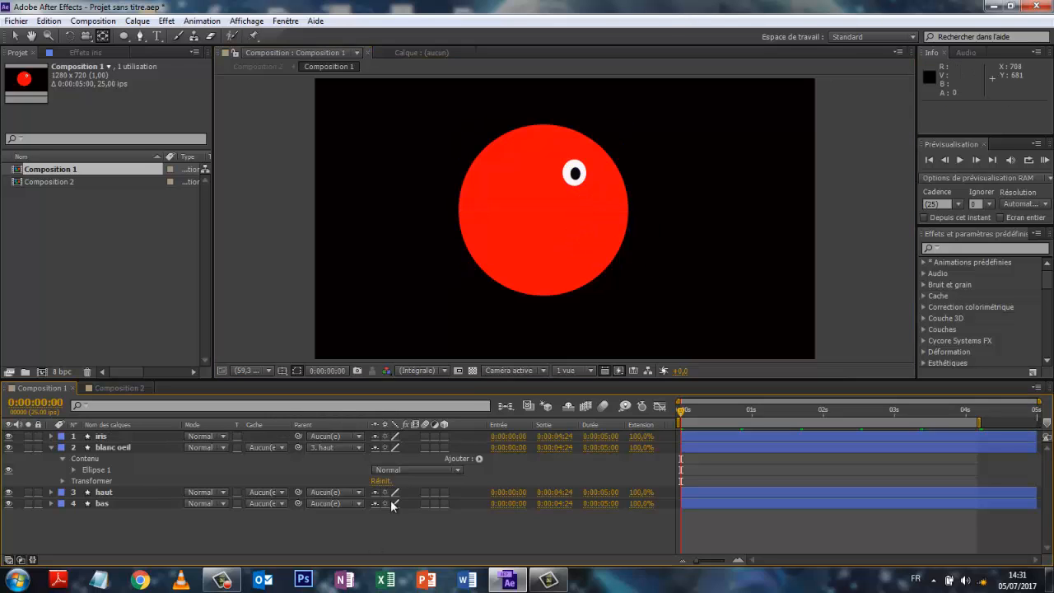
- Parent the "iris" layer to "haut" and play back the animation
{"action": "left_click", "coordinate": [359, 436]}
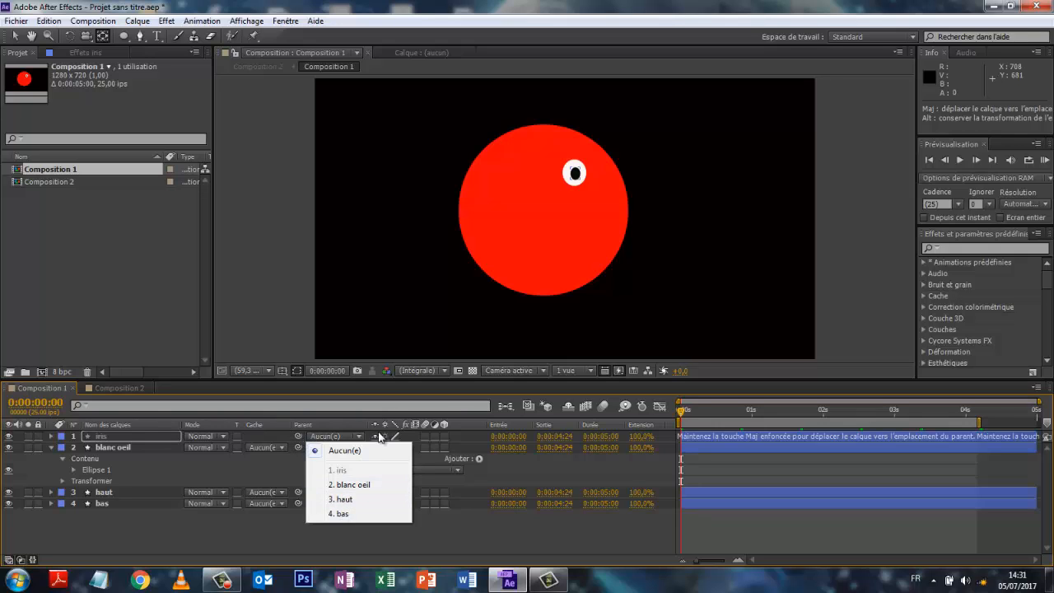
{"action": "left_click", "coordinate": [344, 500]}
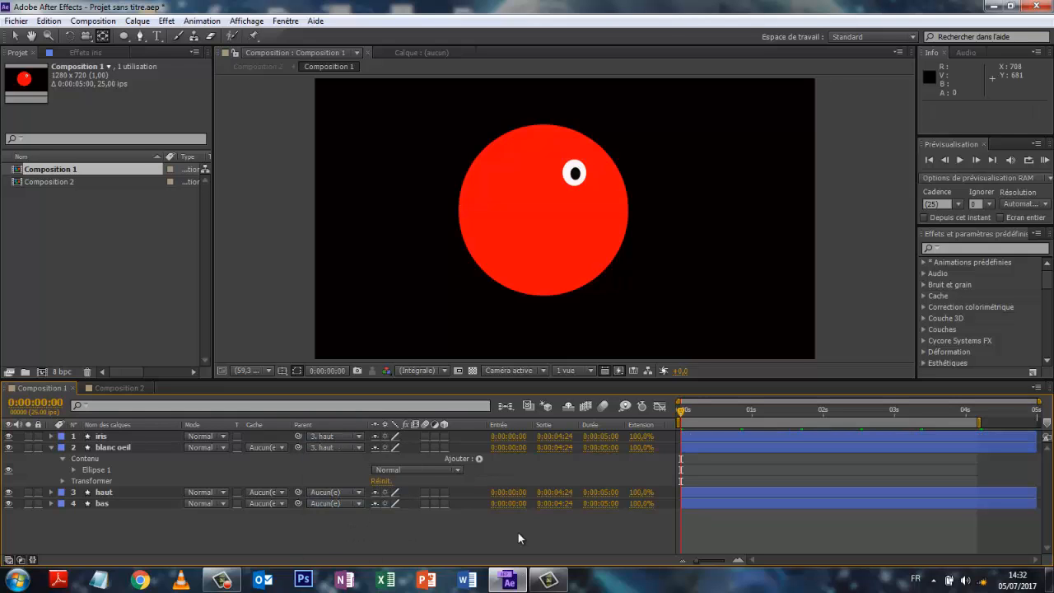
{"action": "left_click", "coordinate": [124, 492]}
{"action": "left_click", "coordinate": [298, 525]}
{"action": "key", "text": "space"}
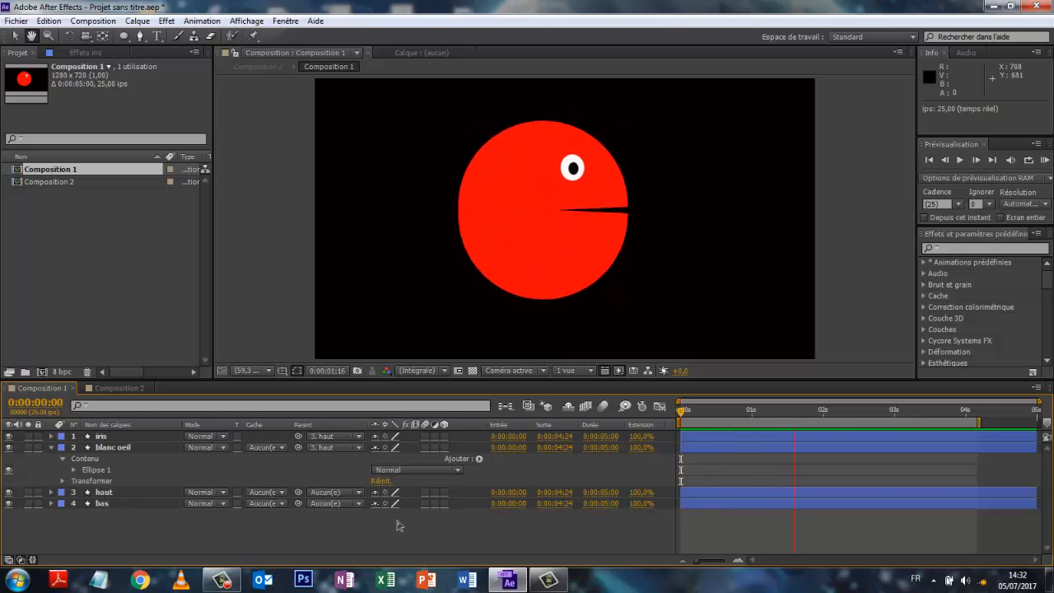
{"action": "key", "text": "space"}
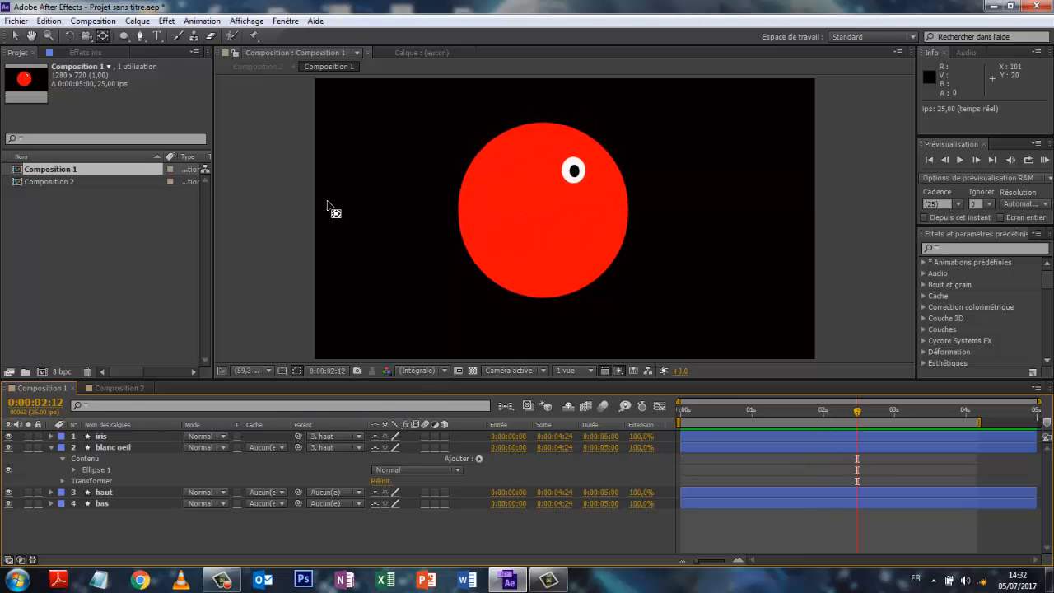
- Set a Position keyframe on the "iris" layer at 0:00:00:00
{"action": "left_click", "coordinate": [269, 372]}
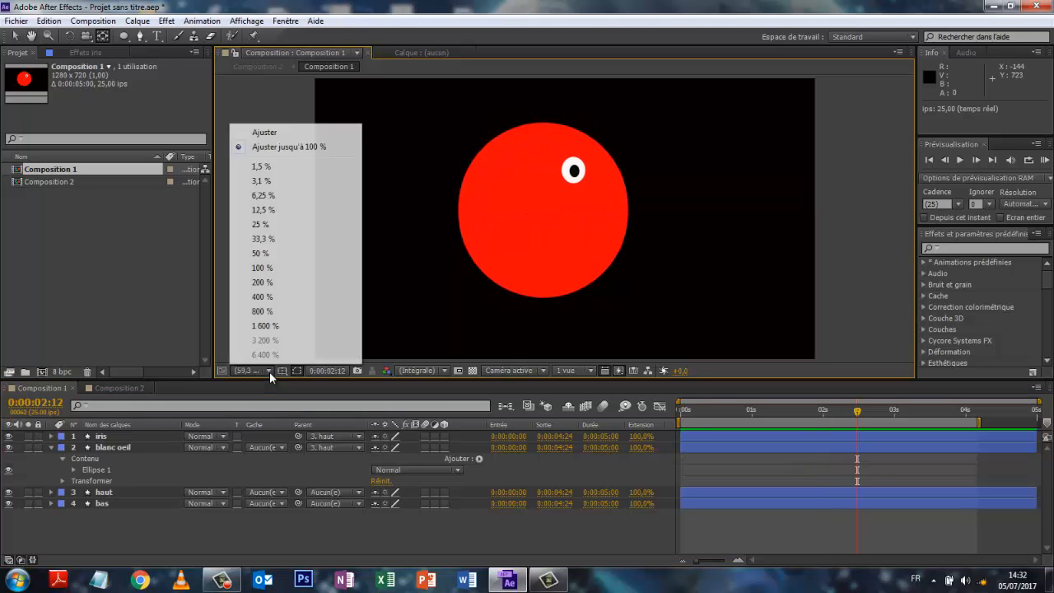
{"action": "left_click", "coordinate": [262, 283]}
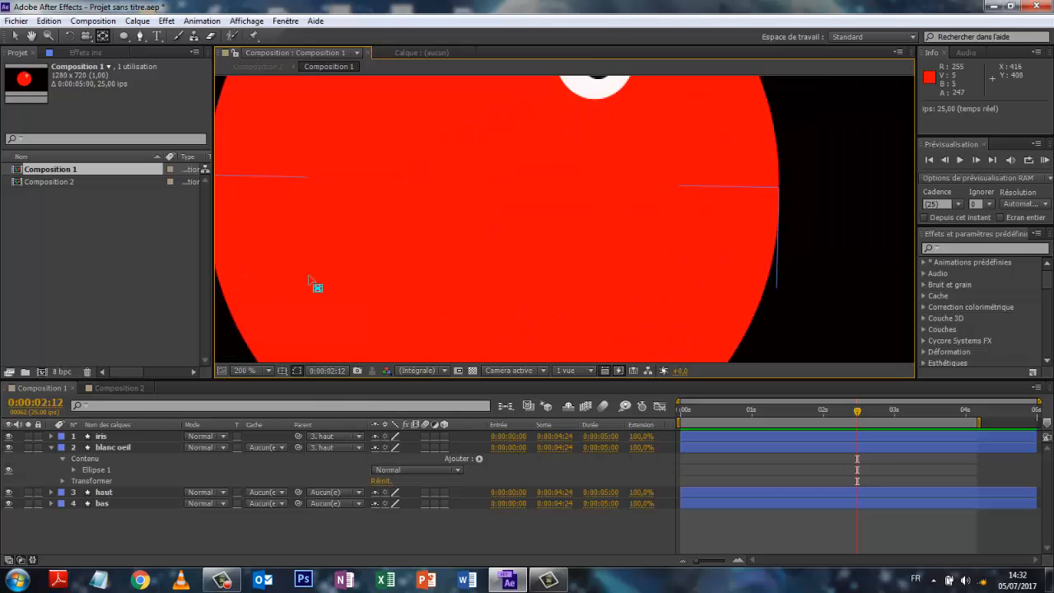
{"action": "left_click", "coordinate": [33, 38]}
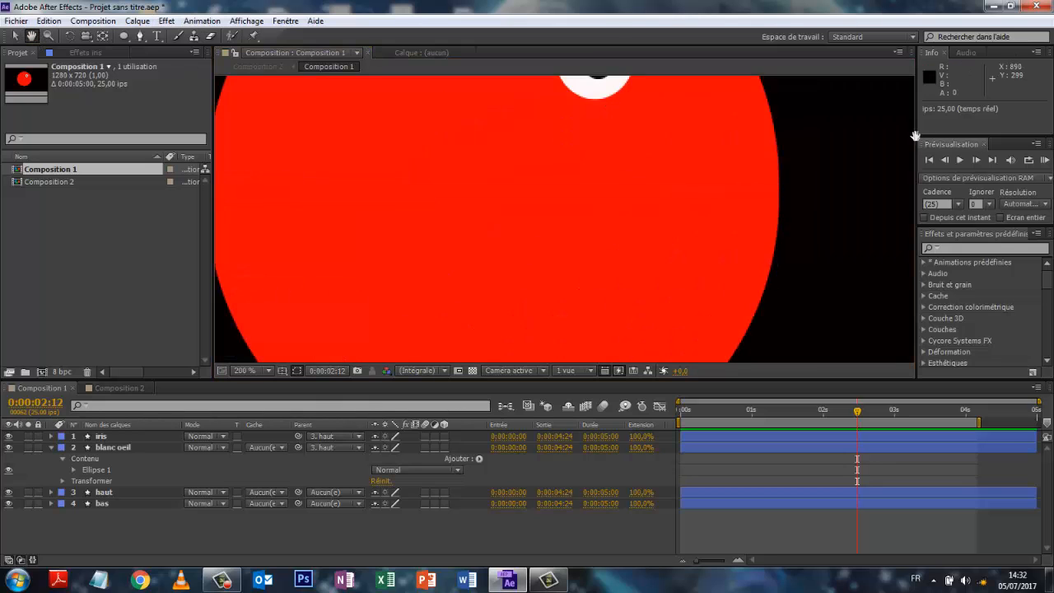
{"action": "left_click_drag", "start_coordinate": [852, 134], "coordinate": [848, 258]}
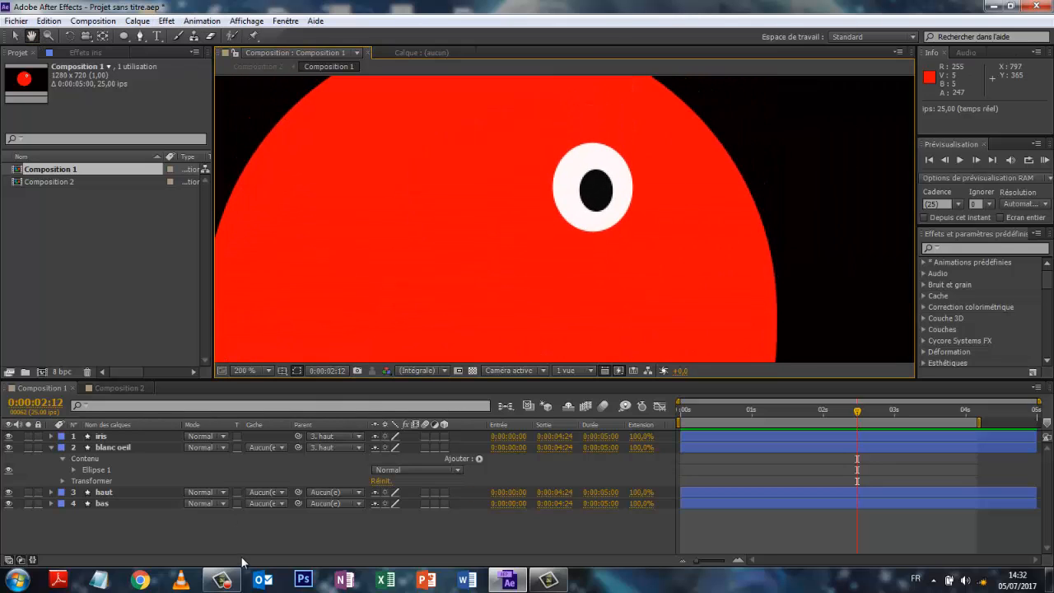
{"action": "left_click", "coordinate": [12, 38]}
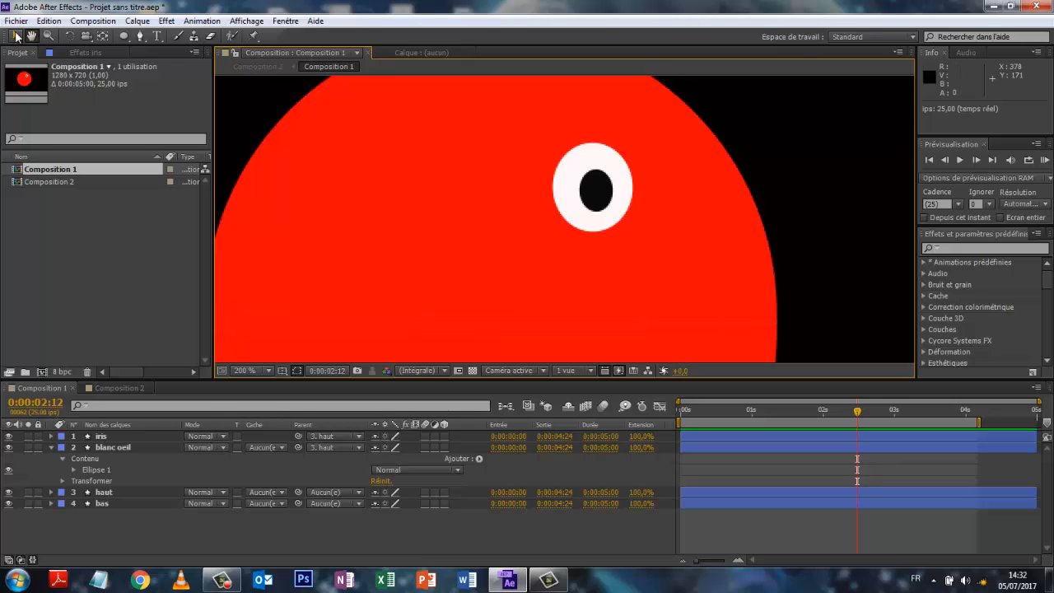
{"action": "left_click", "coordinate": [604, 201]}
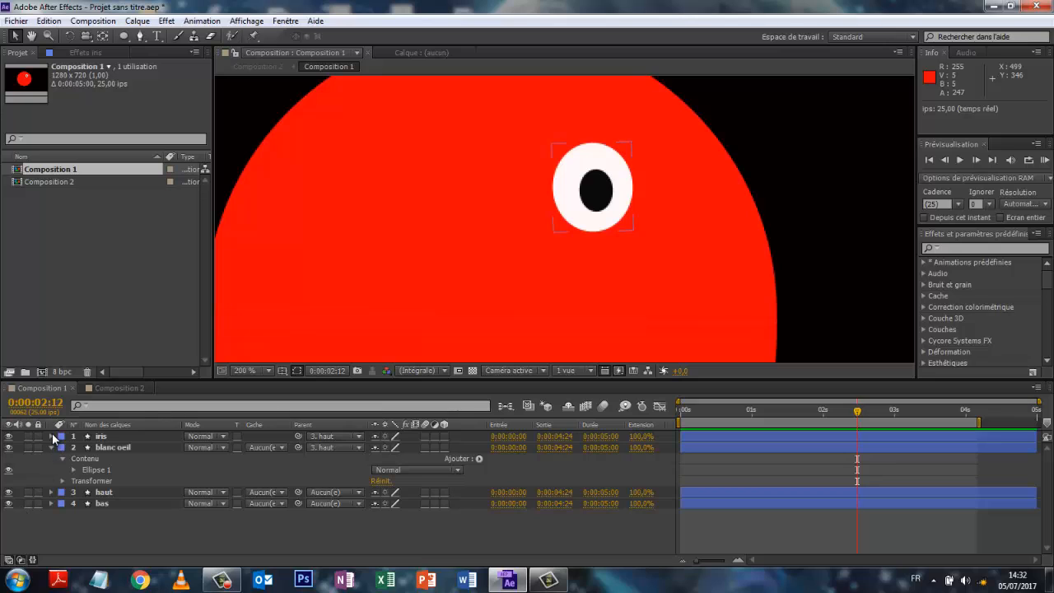
{"action": "left_click", "coordinate": [576, 200]}
{"action": "left_click", "coordinate": [100, 438]}
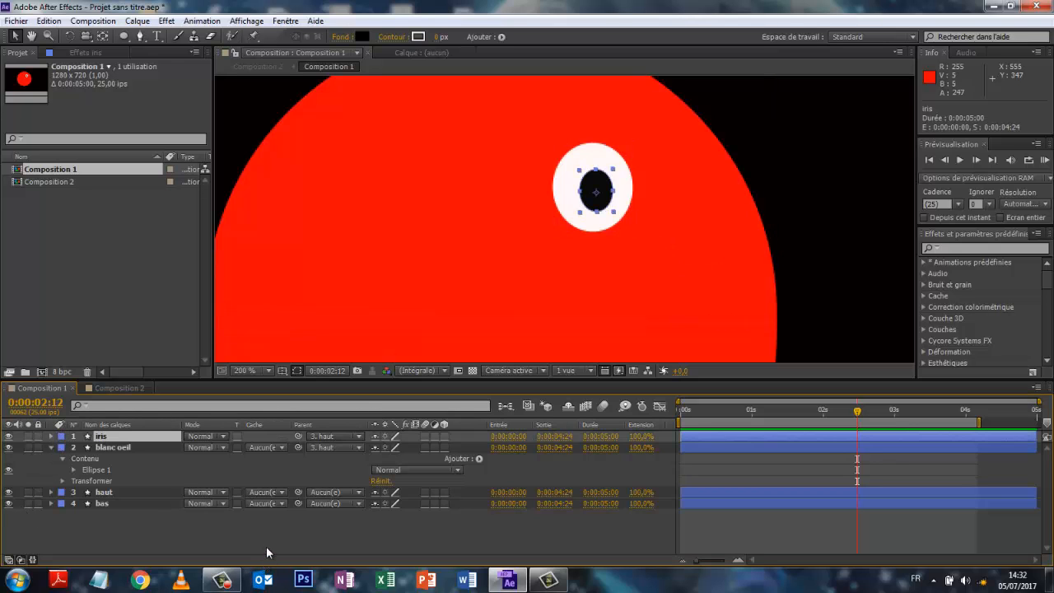
{"action": "key", "text": "p"}
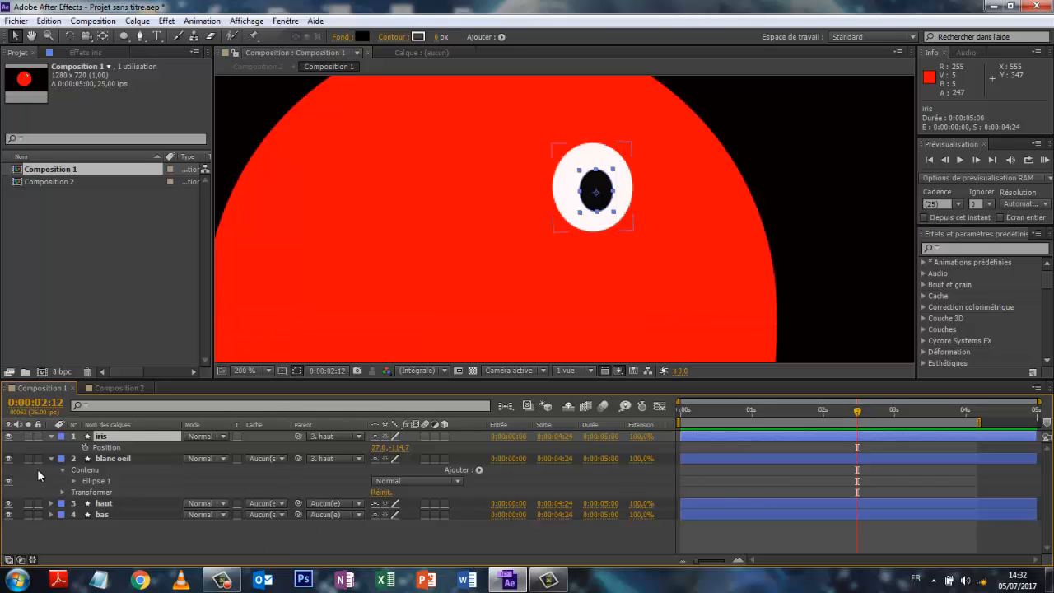
{"action": "left_click_drag", "start_coordinate": [857, 412], "coordinate": [648, 454]}
{"action": "left_click", "coordinate": [85, 448]}
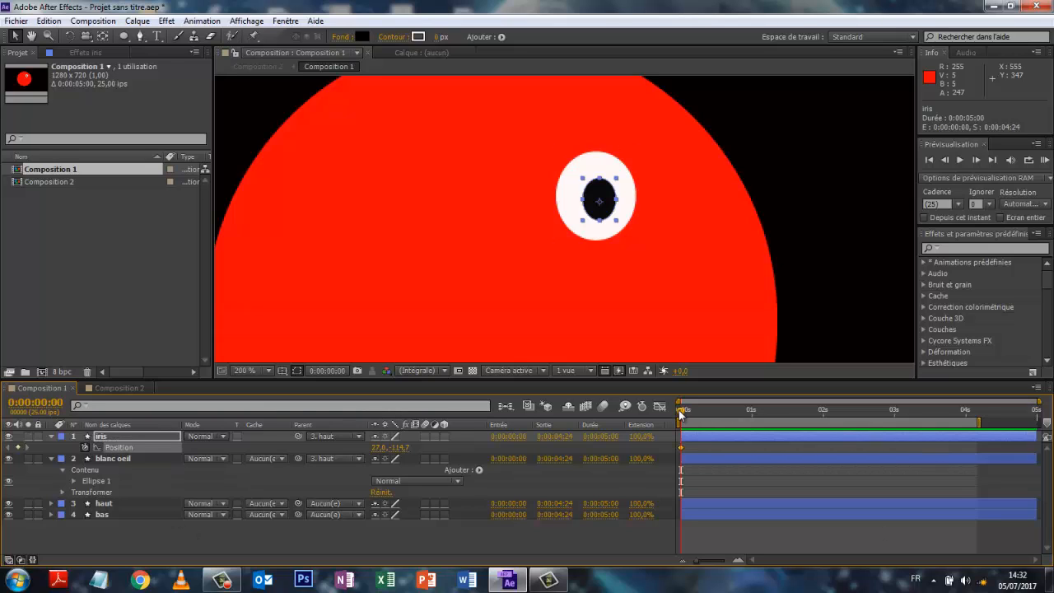
- At 0:00:00:09, move the iris across the white's right edge to position 50.8, -111.4, then collapse its layer properties
{"action": "left_click_drag", "start_coordinate": [681, 414], "coordinate": [706, 412]}
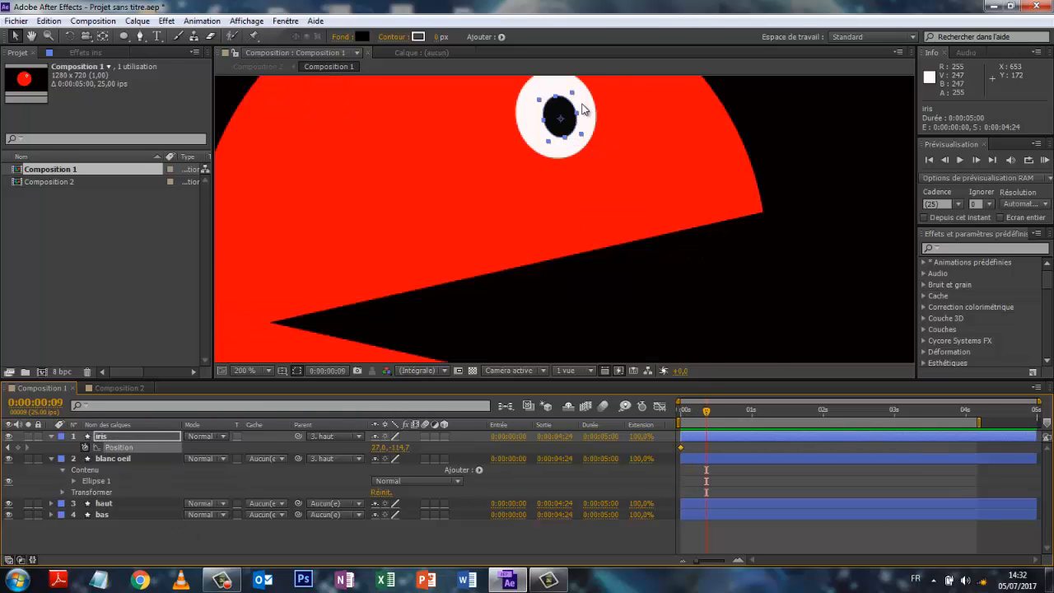
{"action": "left_click_drag", "start_coordinate": [565, 115], "coordinate": [593, 111]}
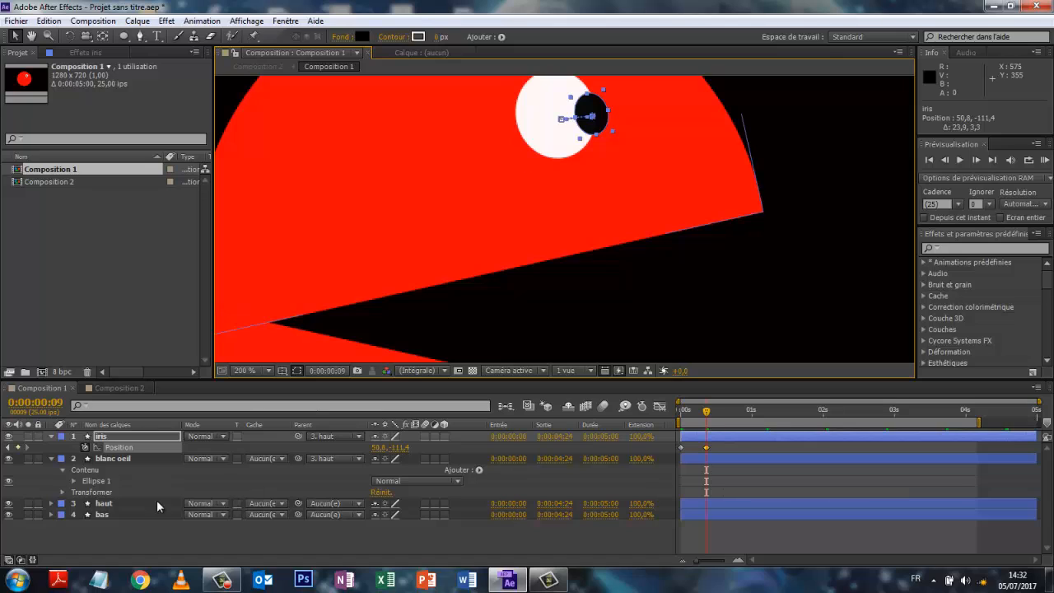
{"action": "left_click", "coordinate": [51, 436]}
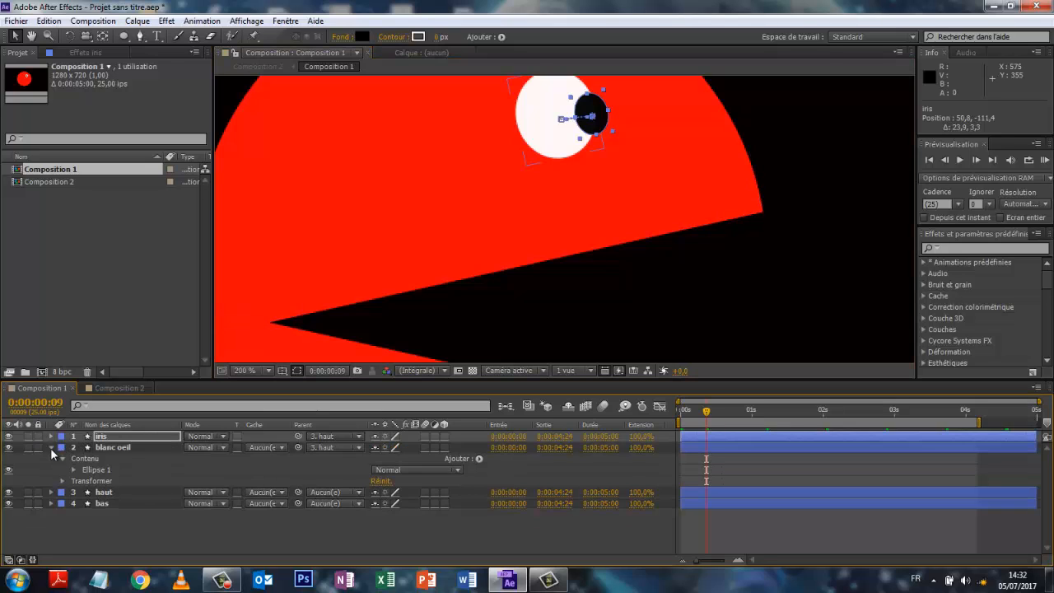
- Collapse the "blanc oeil" layer's properties and duplicate the layer
{"action": "left_click", "coordinate": [50, 447]}
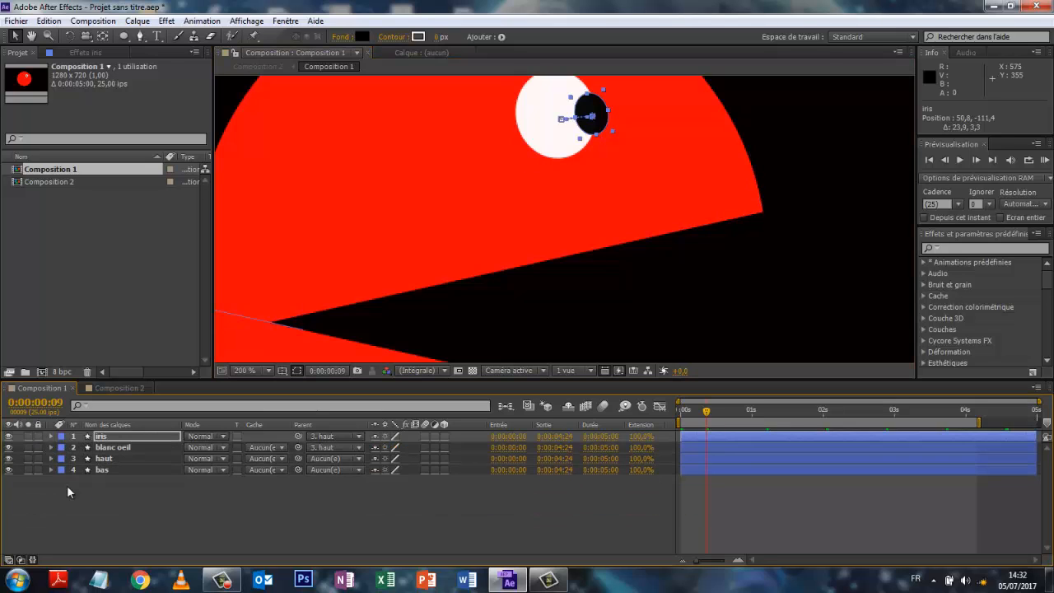
{"action": "left_click", "coordinate": [123, 449]}
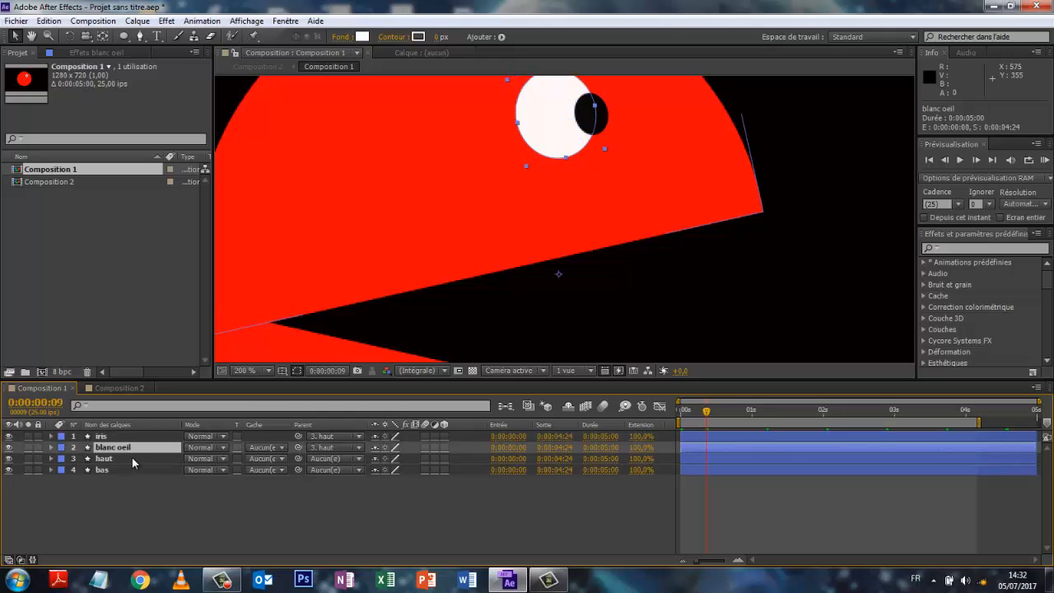
{"action": "key", "text": "ctrl+d"}
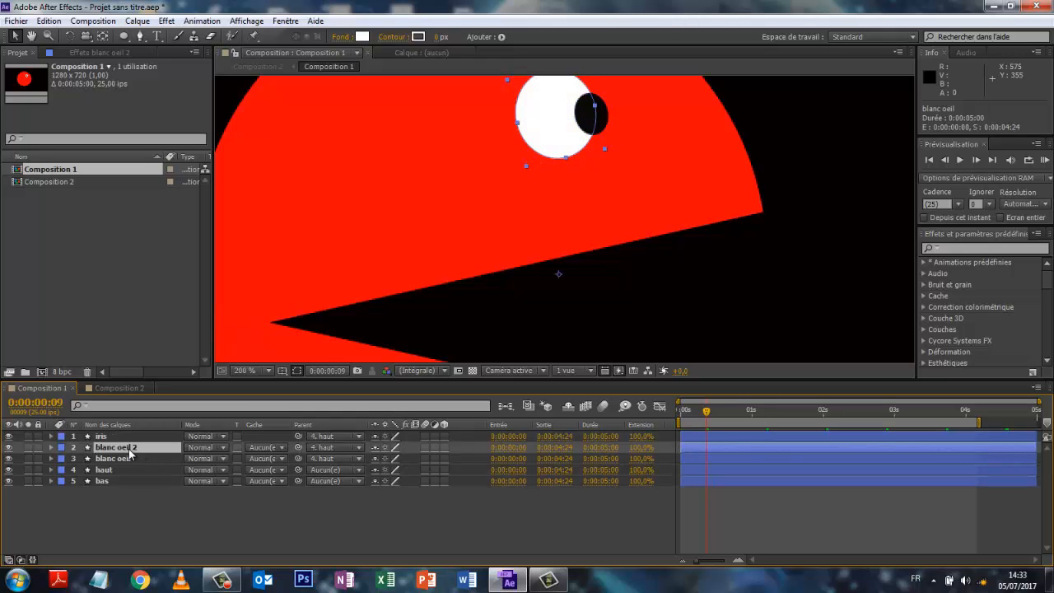
- Move the "blanc oeil 2" layer above "iris" and set the iris's track matte to Alpha blanc oeil 2
{"action": "left_click_drag", "start_coordinate": [130, 449], "coordinate": [128, 437]}
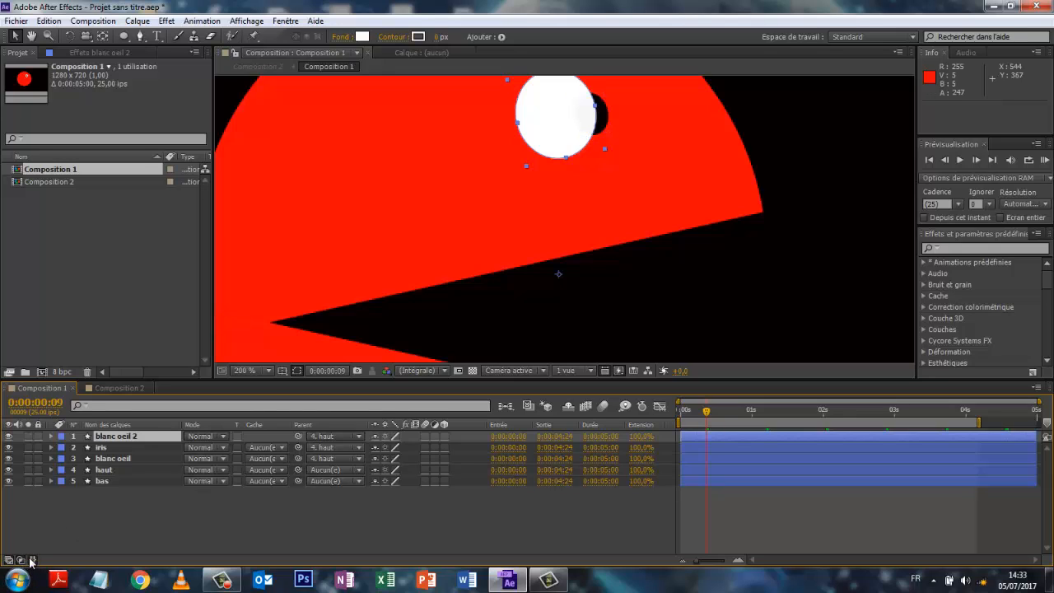
{"action": "left_click", "coordinate": [281, 448]}
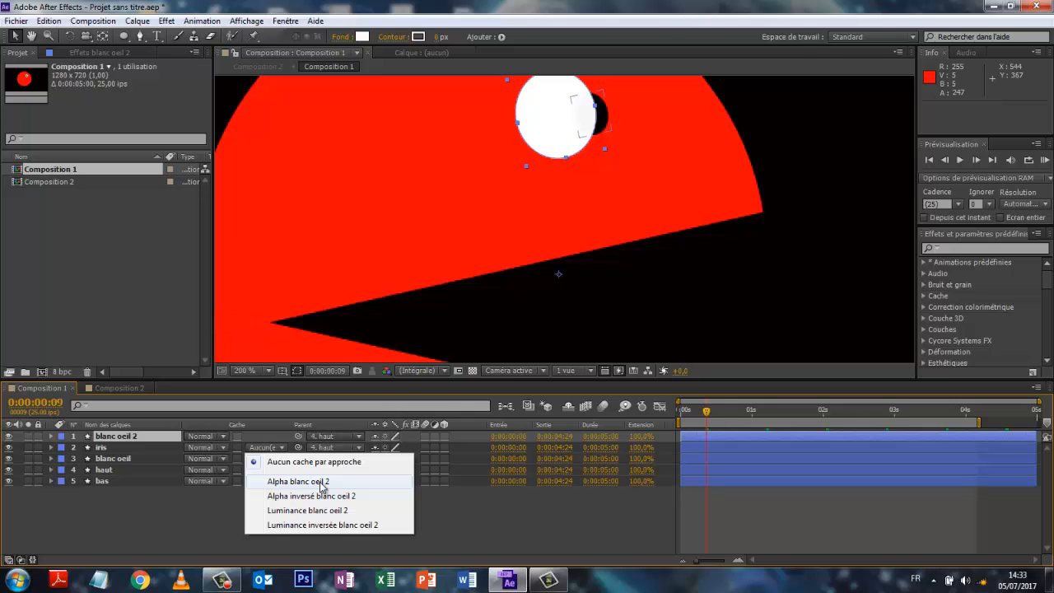
{"action": "left_click", "coordinate": [306, 484]}
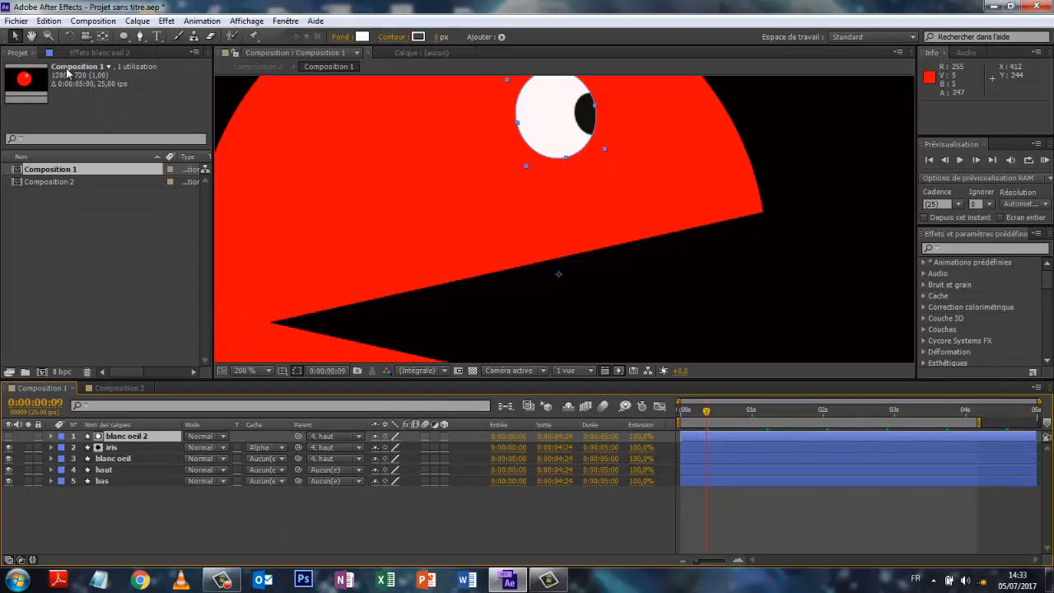
- Reveal the "iris" layer's Position property and move the current time to 0:00:00:17
{"action": "key", "text": "h"}
{"action": "left_click_drag", "start_coordinate": [839, 179], "coordinate": [842, 273]}
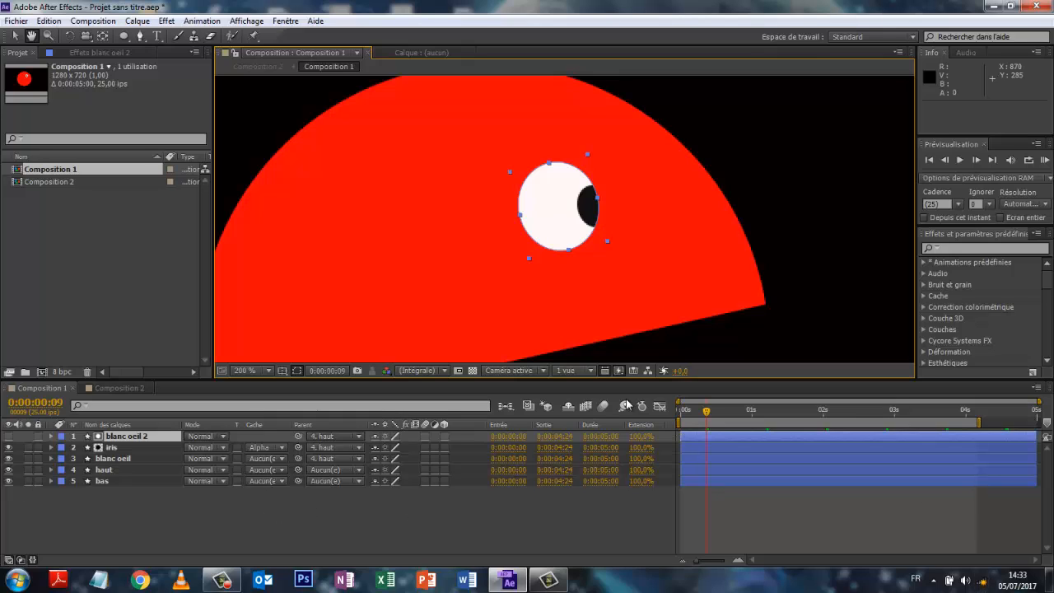
{"action": "left_click", "coordinate": [14, 36]}
{"action": "left_click", "coordinate": [51, 436]}
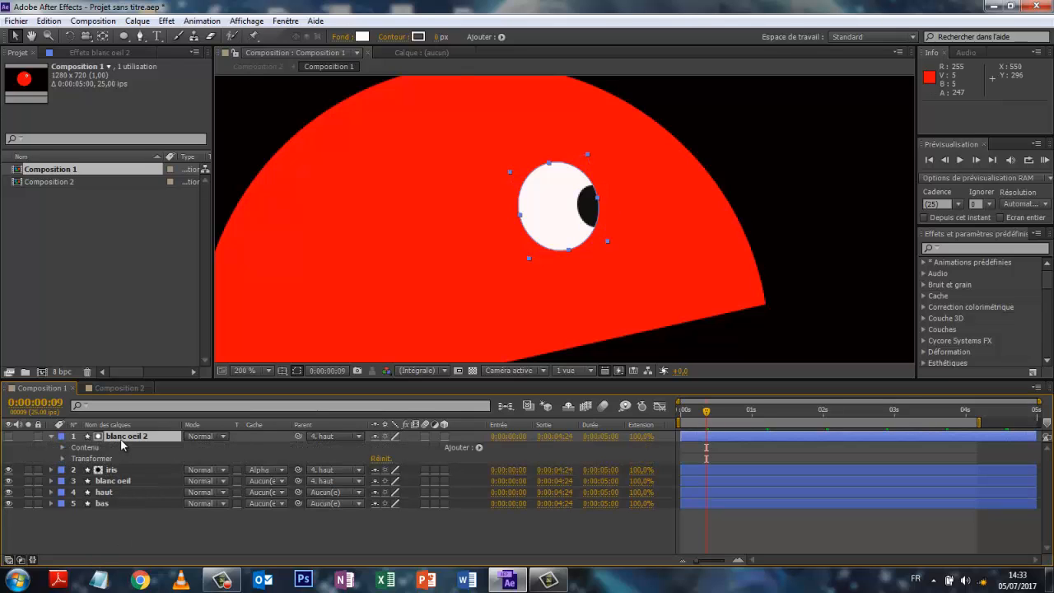
{"action": "left_click", "coordinate": [121, 471]}
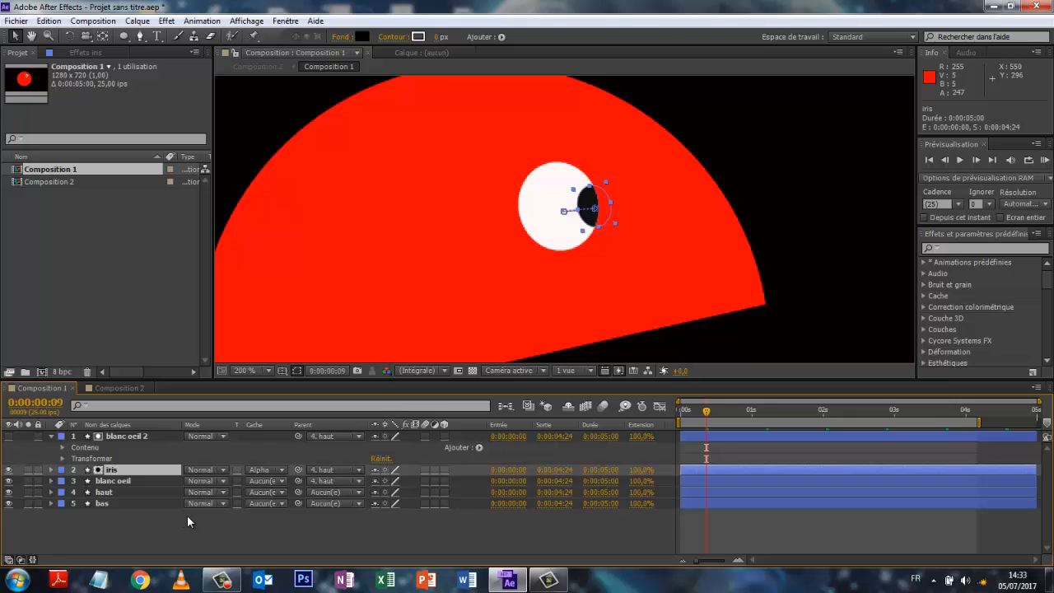
{"action": "key", "text": "p"}
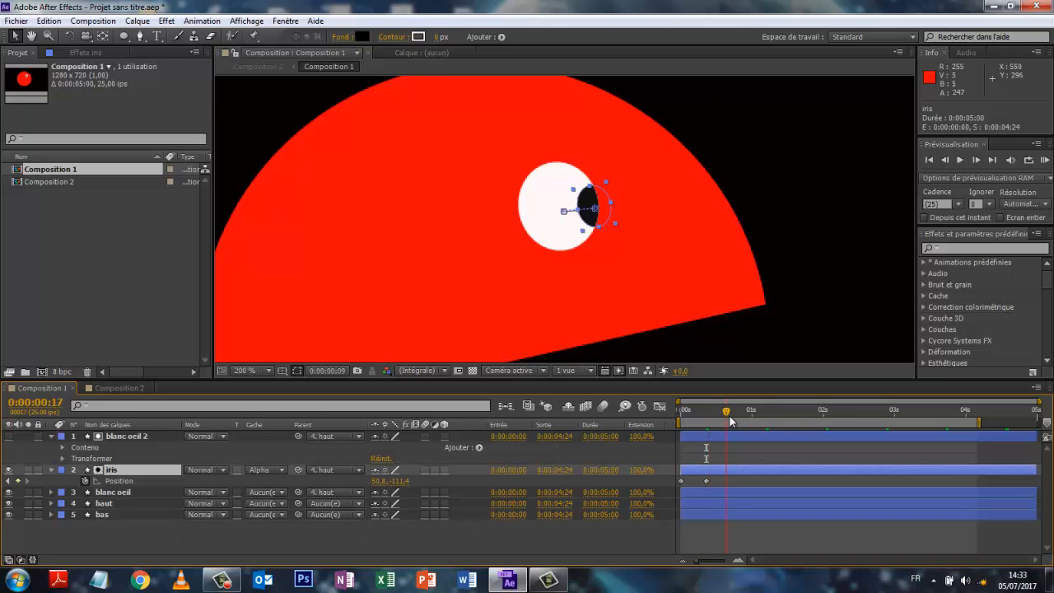
{"action": "left_click_drag", "start_coordinate": [708, 416], "coordinate": [729, 416]}
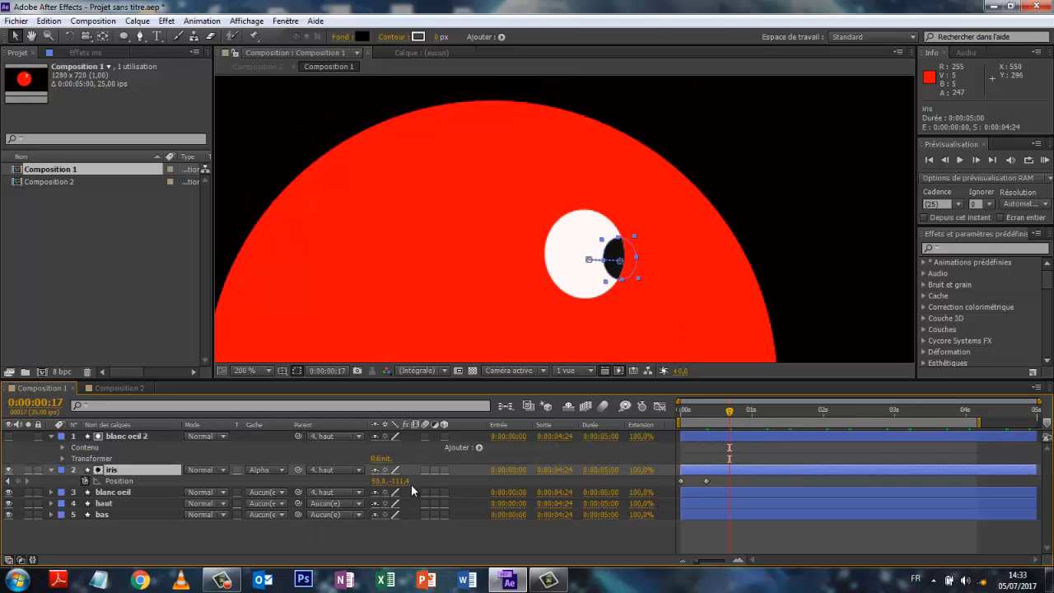
{"action": "mouse_move", "coordinate": [399, 481]}
{"action": "left_mouse_down"}
{"action": "mouse_move", "coordinate": [379, 486]}
{"action": "mouse_move", "coordinate": [401, 489]}
{"action": "left_mouse_up"}
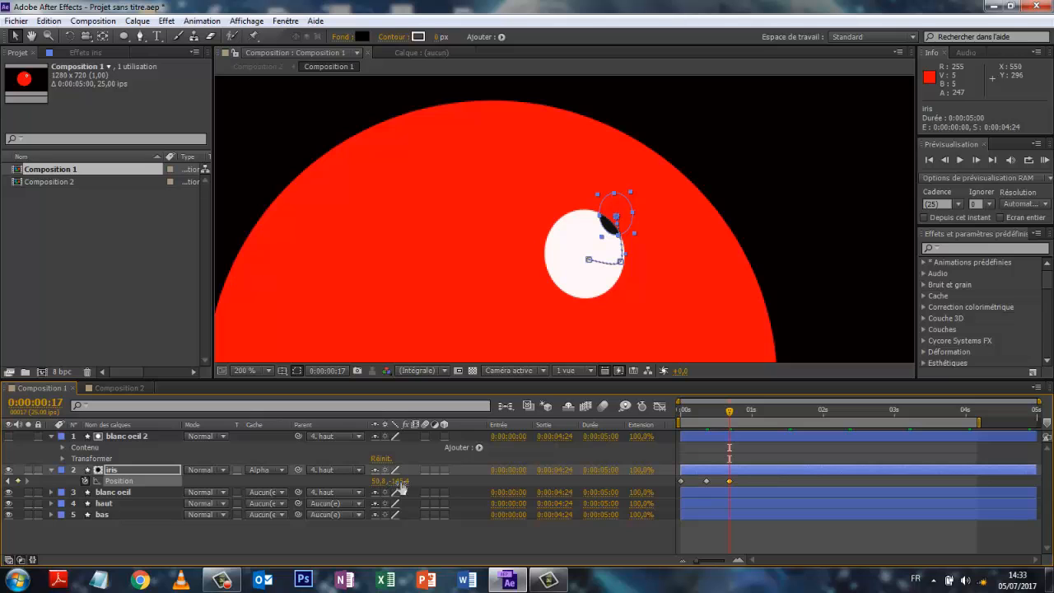
{"action": "left_click", "coordinate": [399, 481]}
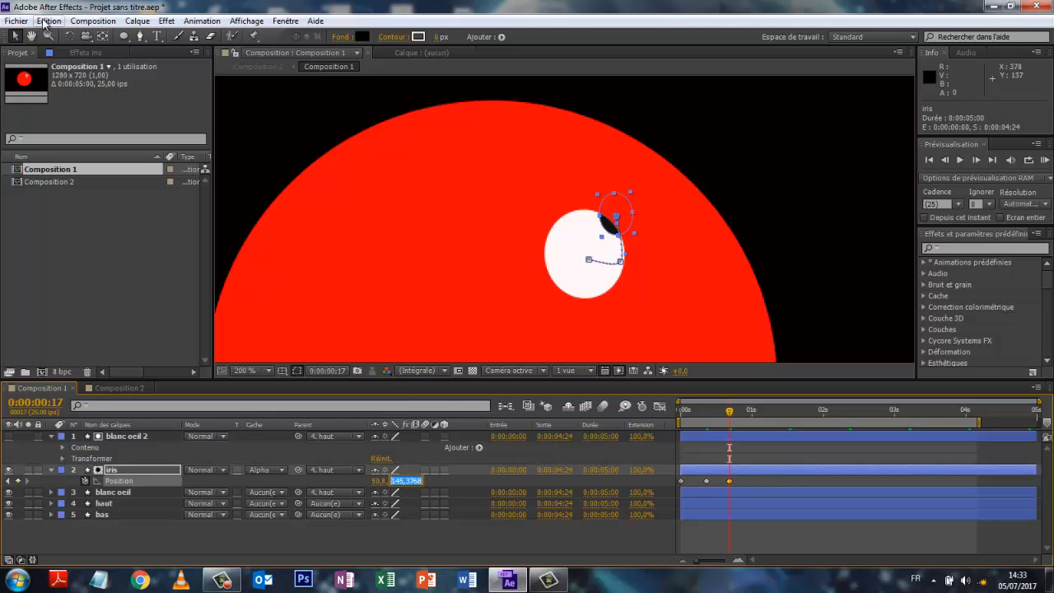
{"action": "left_click", "coordinate": [47, 20]}
{"action": "left_click", "coordinate": [56, 37]}
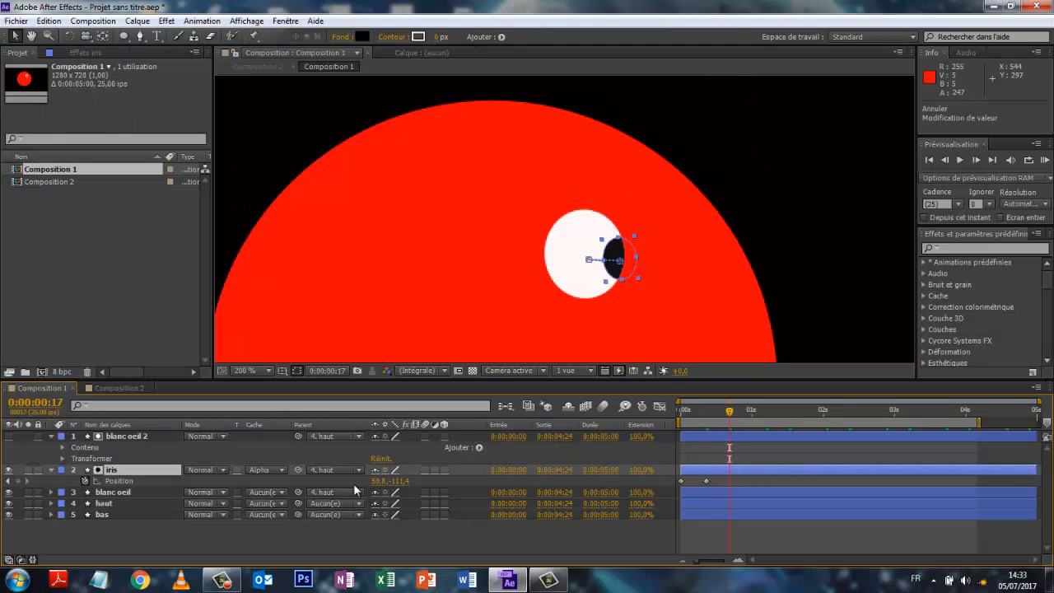
- At 0:00:00:17, move the iris back to the middle of the white at position 26.7, -115.5, and play back the animation
{"action": "mouse_move", "coordinate": [375, 481]}
{"action": "left_mouse_down"}
{"action": "mouse_move", "coordinate": [362, 482]}
{"action": "mouse_move", "coordinate": [370, 491]}
{"action": "left_mouse_up"}
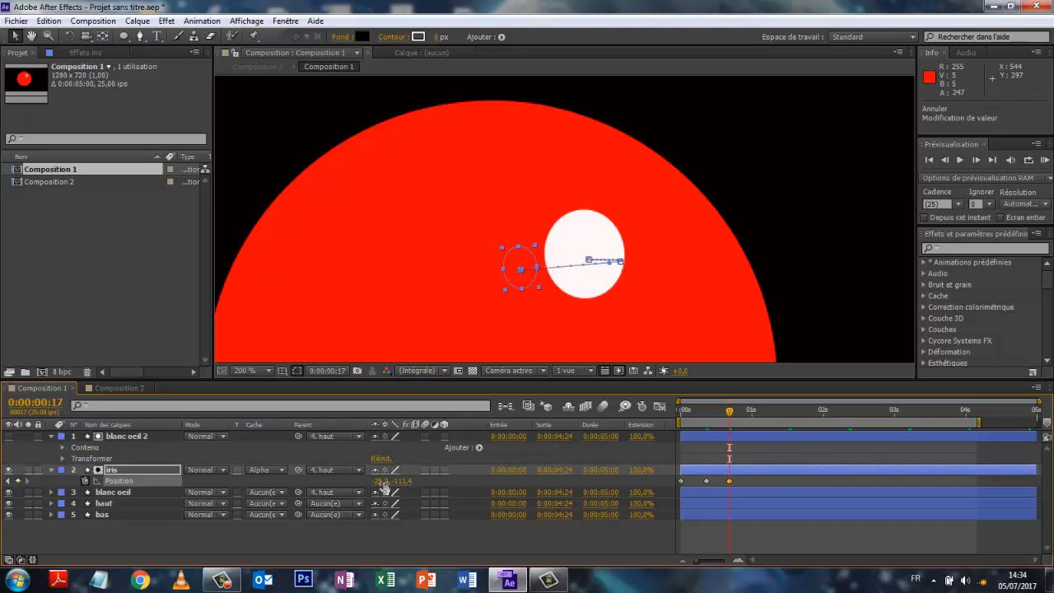
{"action": "left_click", "coordinate": [384, 481]}
{"action": "left_click", "coordinate": [352, 484]}
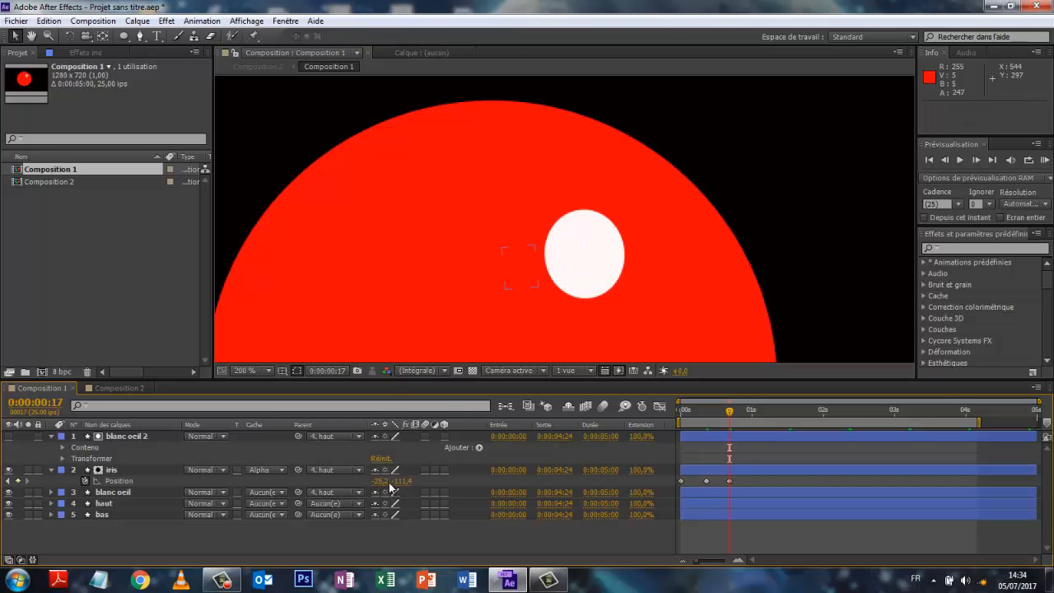
{"action": "mouse_move", "coordinate": [381, 482]}
{"action": "left_mouse_down"}
{"action": "mouse_move", "coordinate": [403, 488]}
{"action": "mouse_move", "coordinate": [390, 487]}
{"action": "left_mouse_up"}
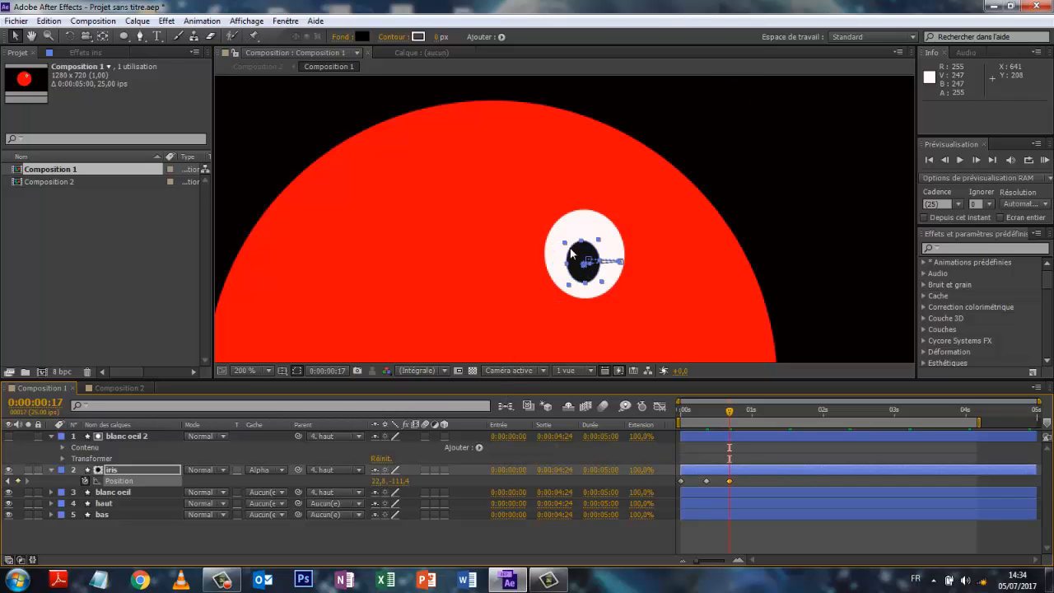
{"action": "left_click_drag", "start_coordinate": [577, 257], "coordinate": [584, 249]}
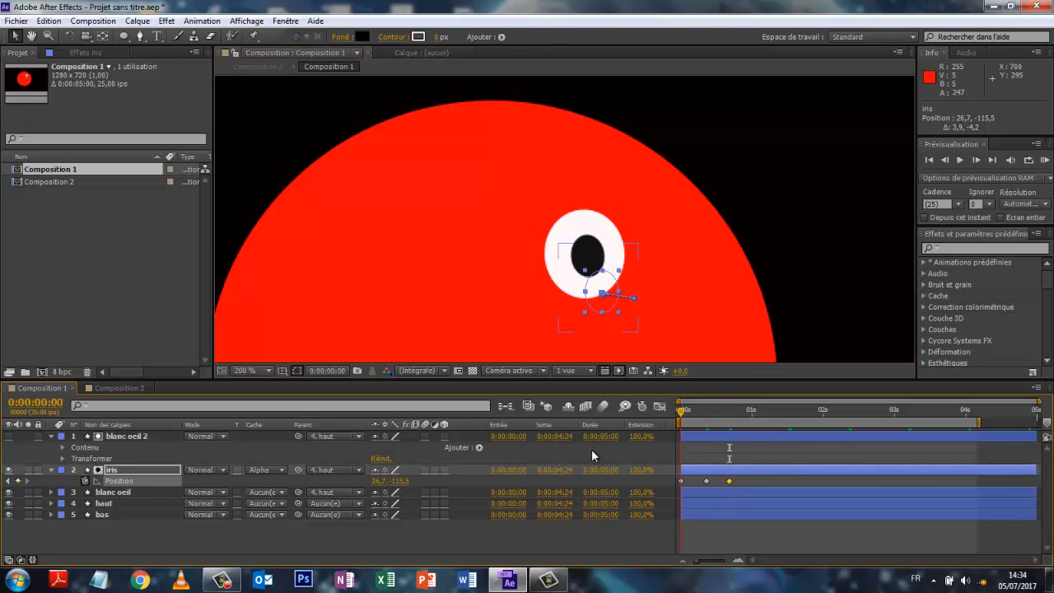
{"action": "key", "text": "Home"}
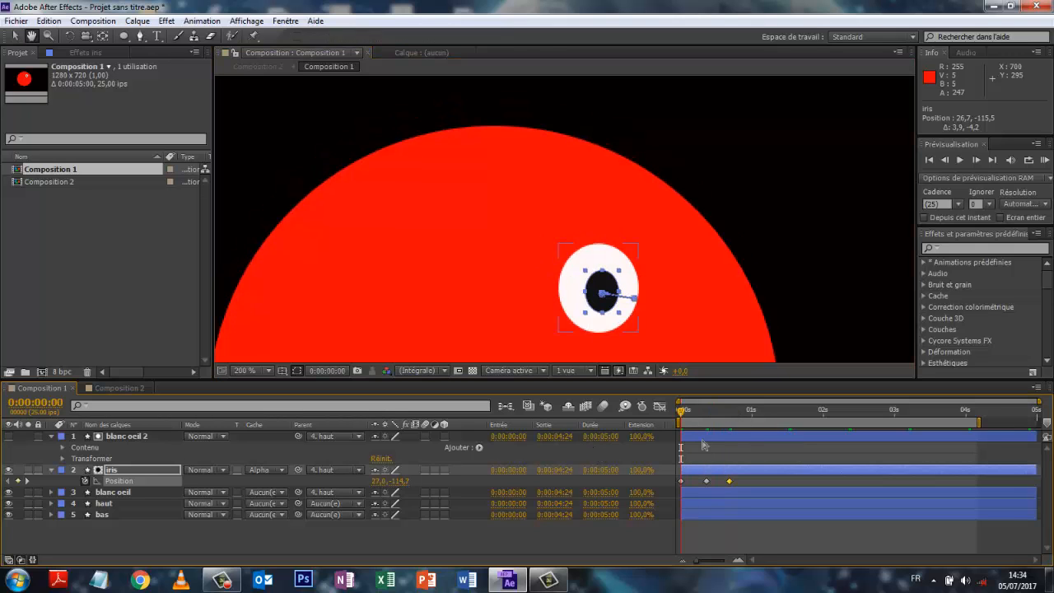
{"action": "key", "text": "space"}
{"action": "key", "text": "space"}
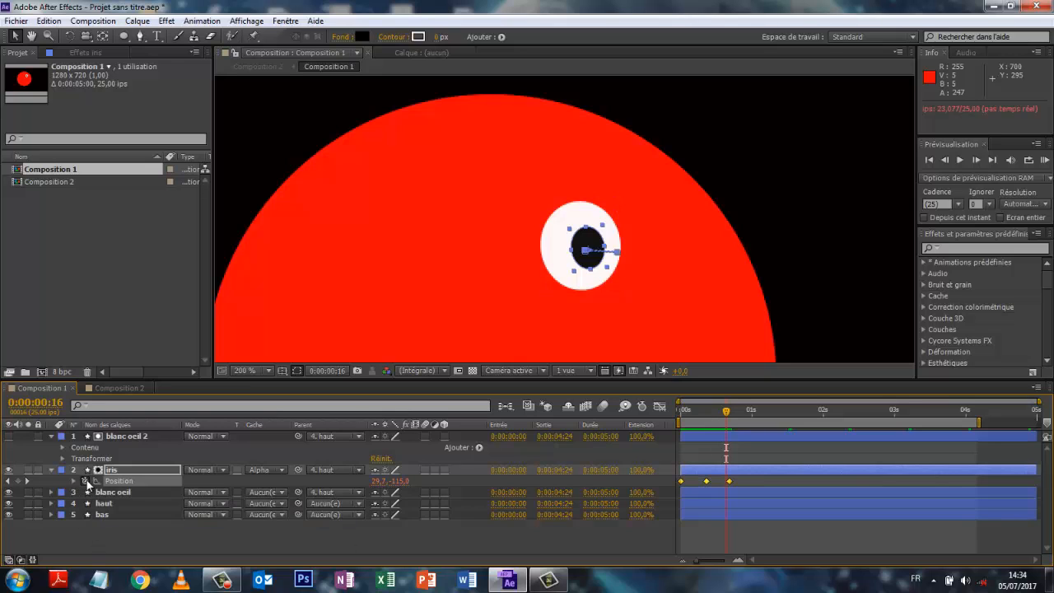
- Add the expression loopOut(type = "cycle", numKeyframes = 0) to the "iris" layer's Position
{"action": "left_click", "coordinate": [85, 481], "text": "alt"}
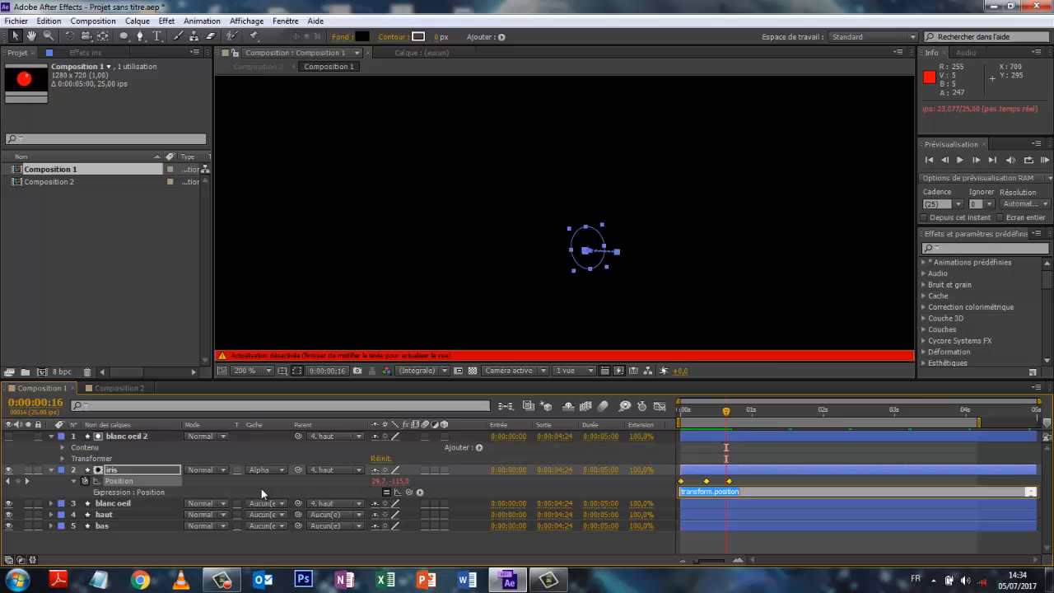
{"action": "left_click", "coordinate": [420, 493]}
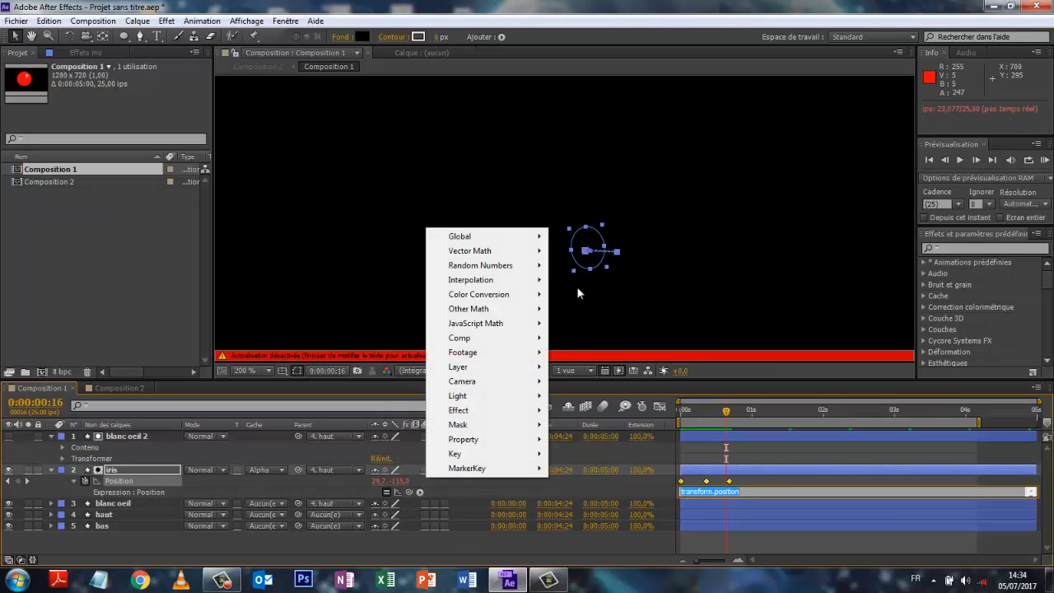
{"action": "mouse_move", "coordinate": [468, 445]}
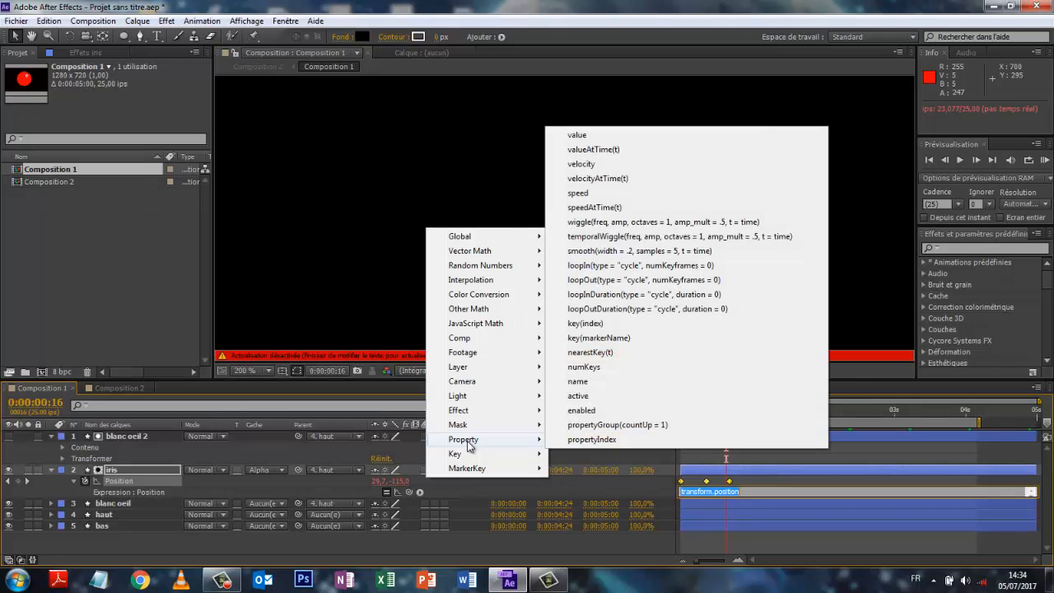
{"action": "left_click", "coordinate": [580, 280]}
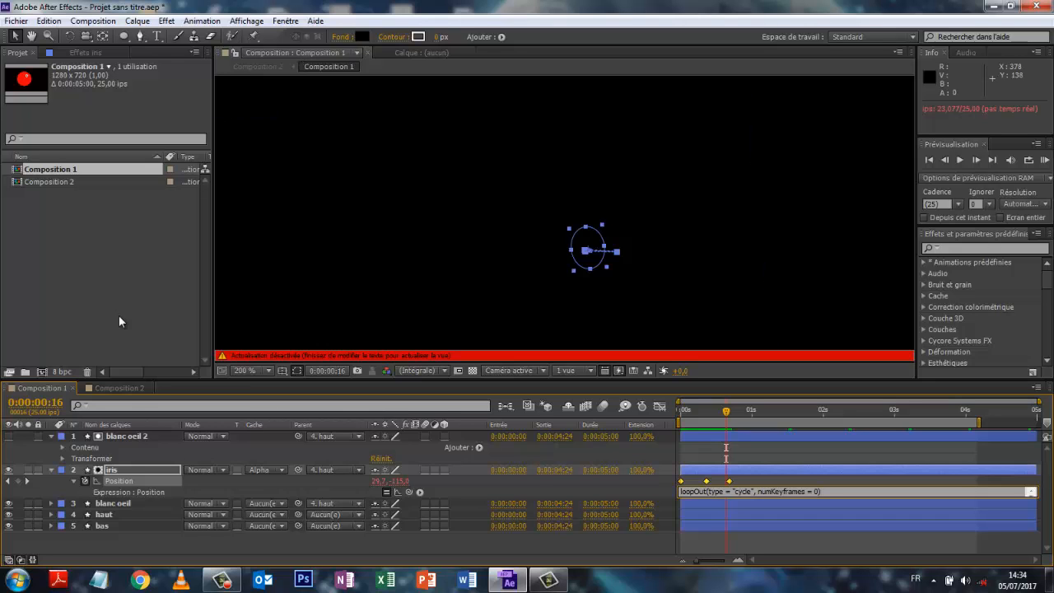
{"action": "left_click", "coordinate": [138, 331]}
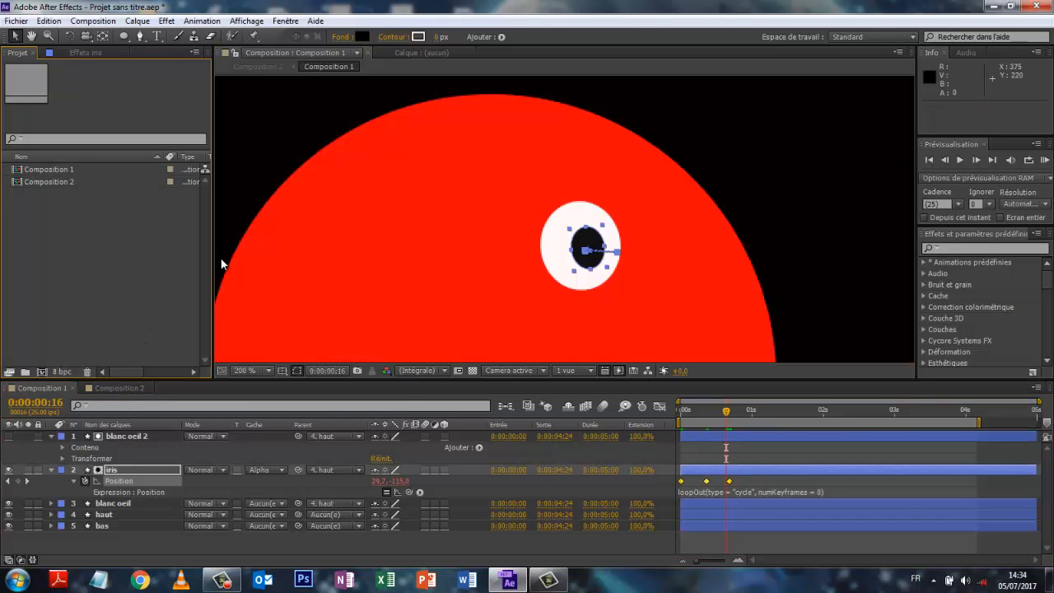
- Play back the looping iris animation with the whole composition fitted in the viewer and no layer selected
{"action": "key", "text": "space"}
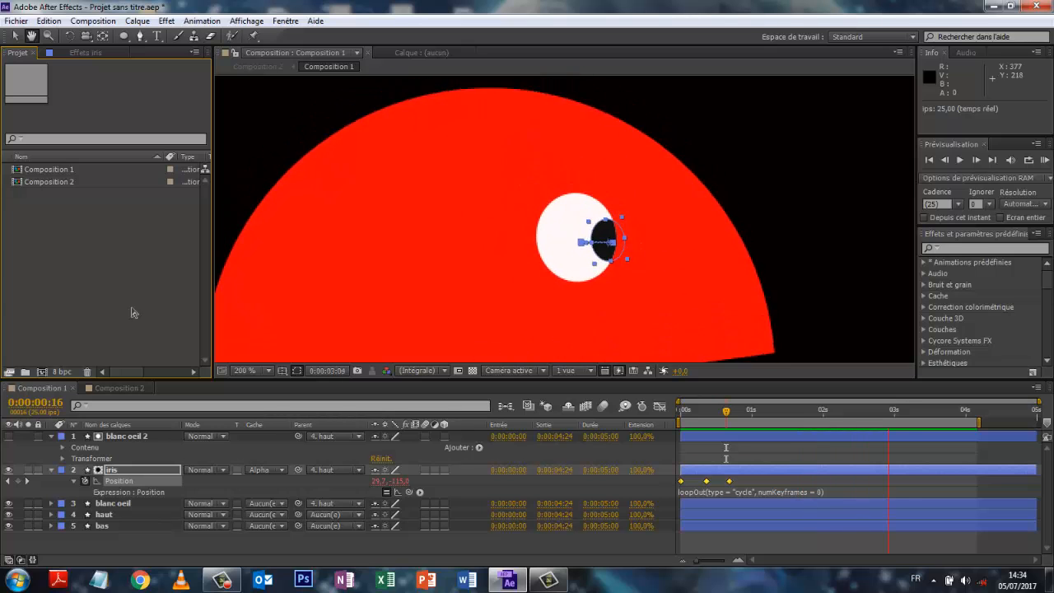
{"action": "left_click", "coordinate": [267, 372]}
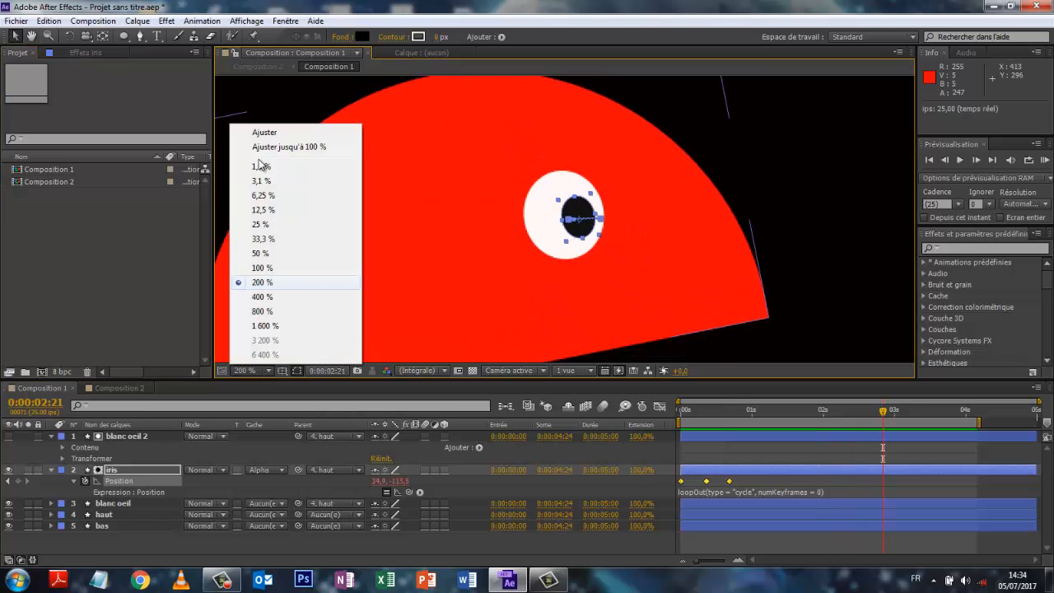
{"action": "left_click", "coordinate": [288, 144]}
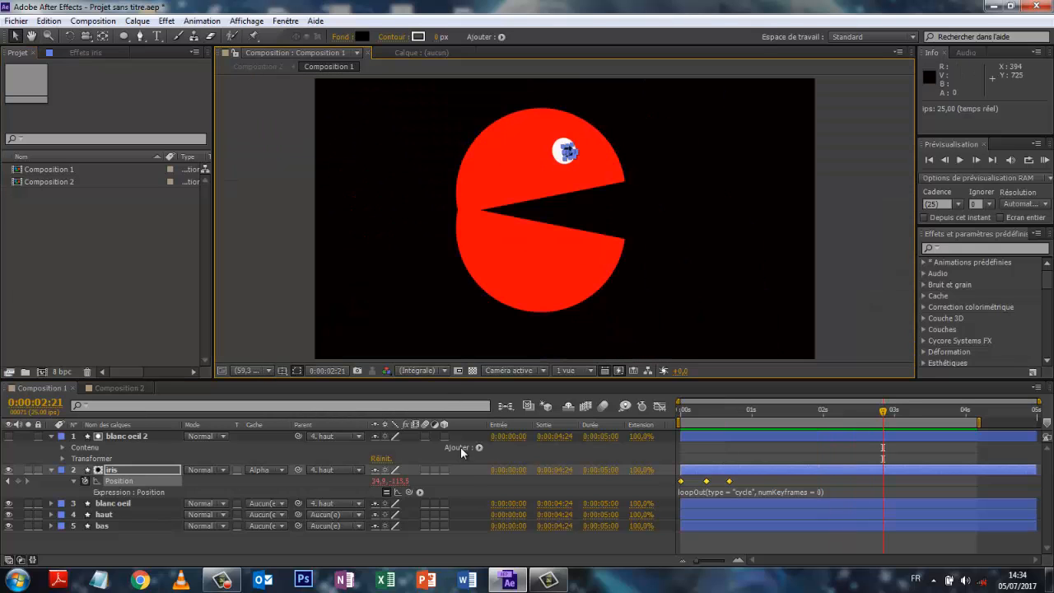
{"action": "left_click", "coordinate": [460, 539]}
{"action": "key", "text": "space"}
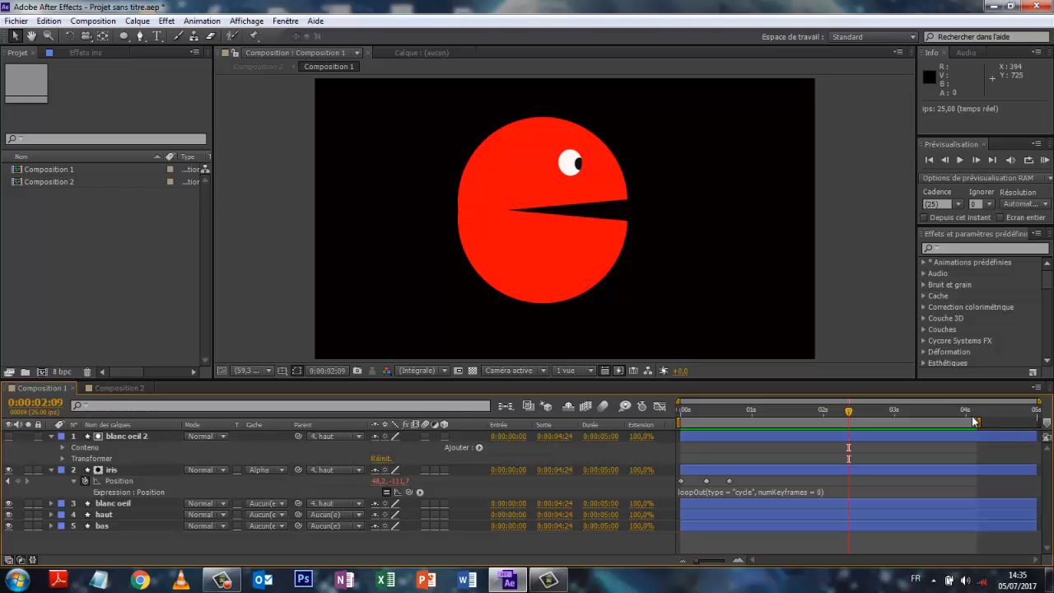
- Extend the work area's end to 0:00:04:24 and preview the full animation from the start
{"action": "left_click_drag", "start_coordinate": [979, 423], "coordinate": [1038, 423]}
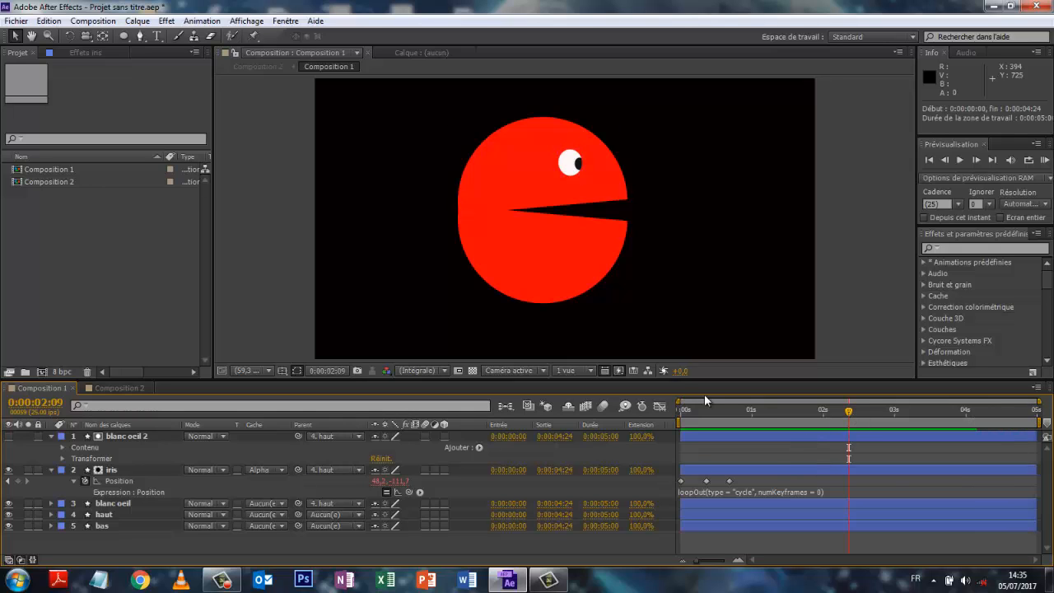
{"action": "key", "text": "Home"}
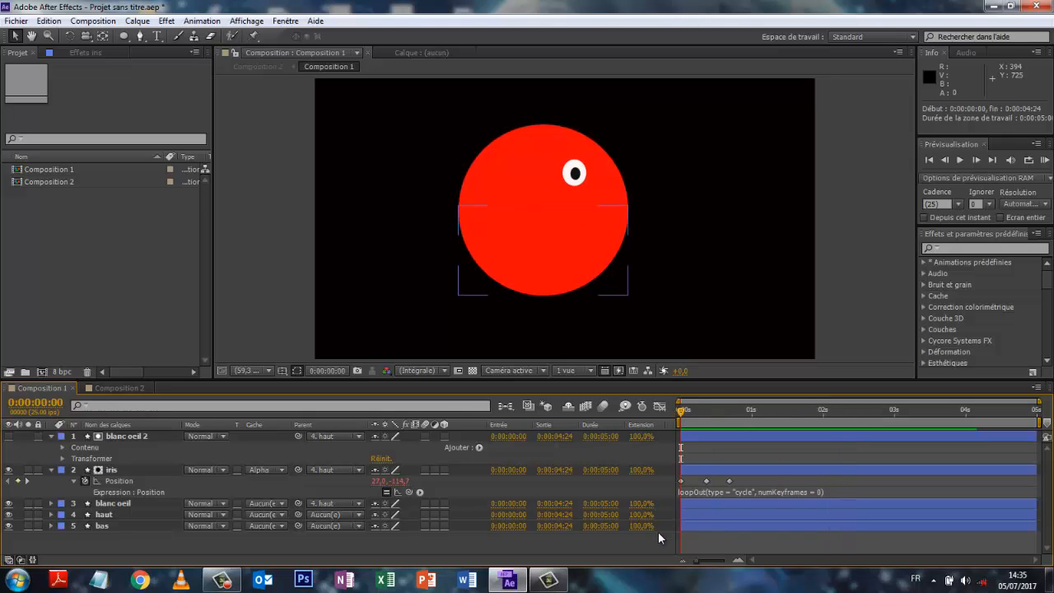
{"action": "key", "text": "KP_0"}
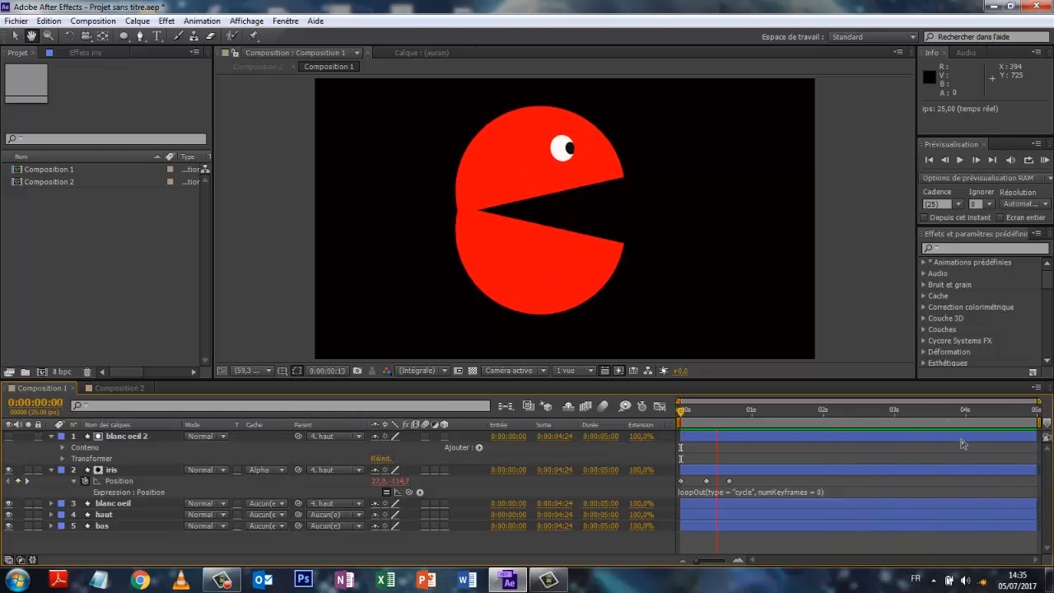
{"action": "key", "text": "space"}
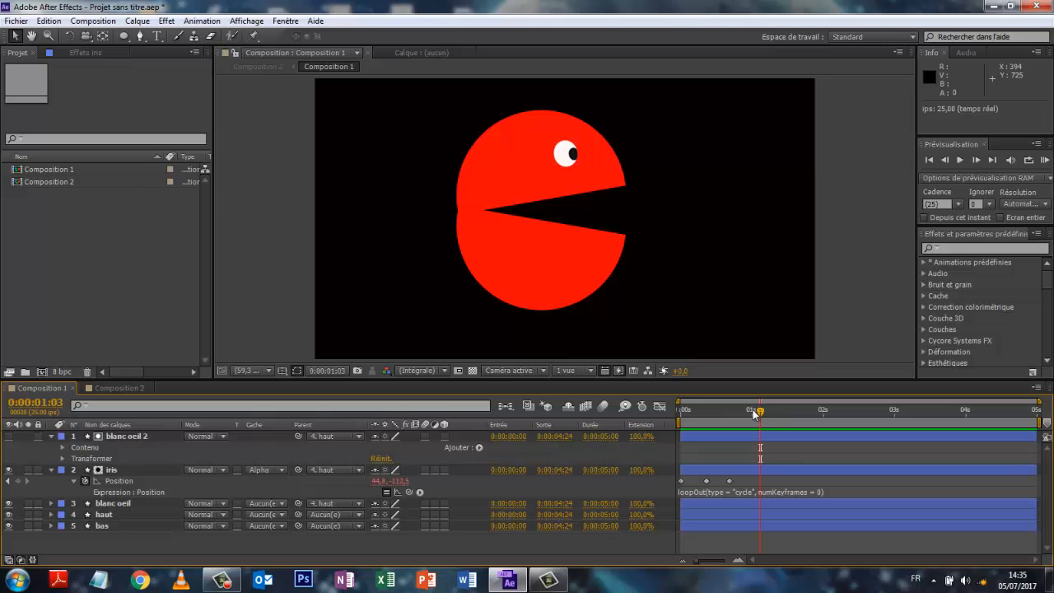
- Scrub the animation to find the closed-mouth frame at 0:00:04:06 and shorten the work area to end at 0:00:04:05
{"action": "left_click_drag", "start_coordinate": [743, 416], "coordinate": [649, 445]}
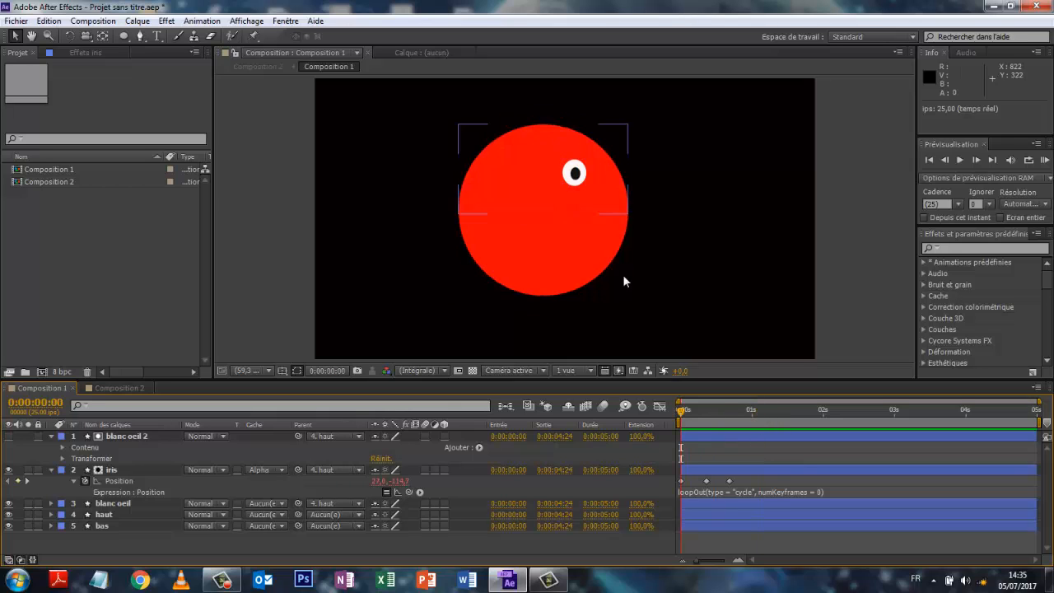
{"action": "left_click_drag", "start_coordinate": [682, 412], "coordinate": [1037, 411]}
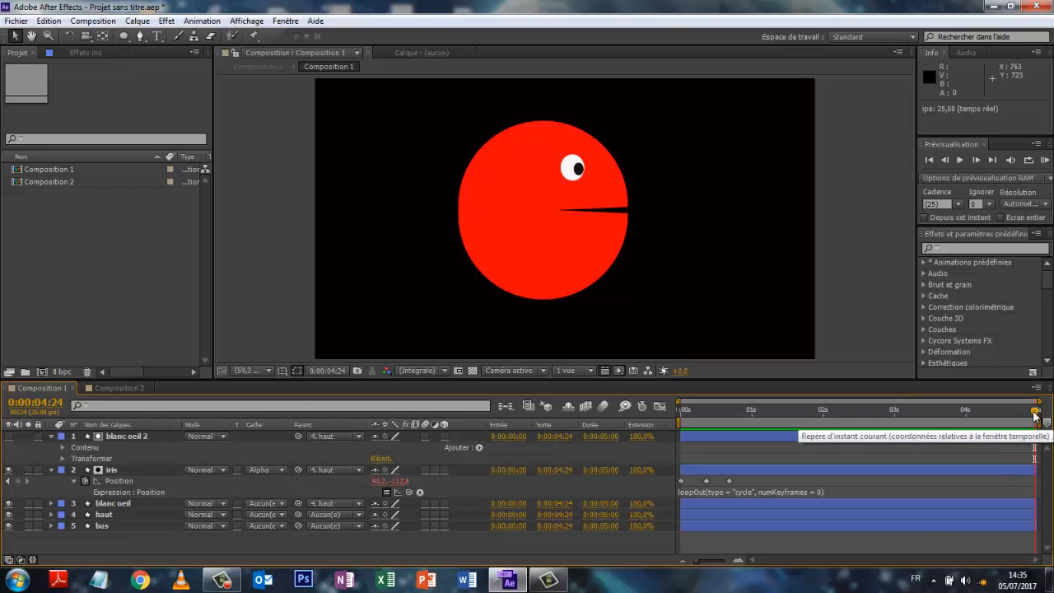
{"action": "left_click_drag", "start_coordinate": [1033, 414], "coordinate": [985, 416]}
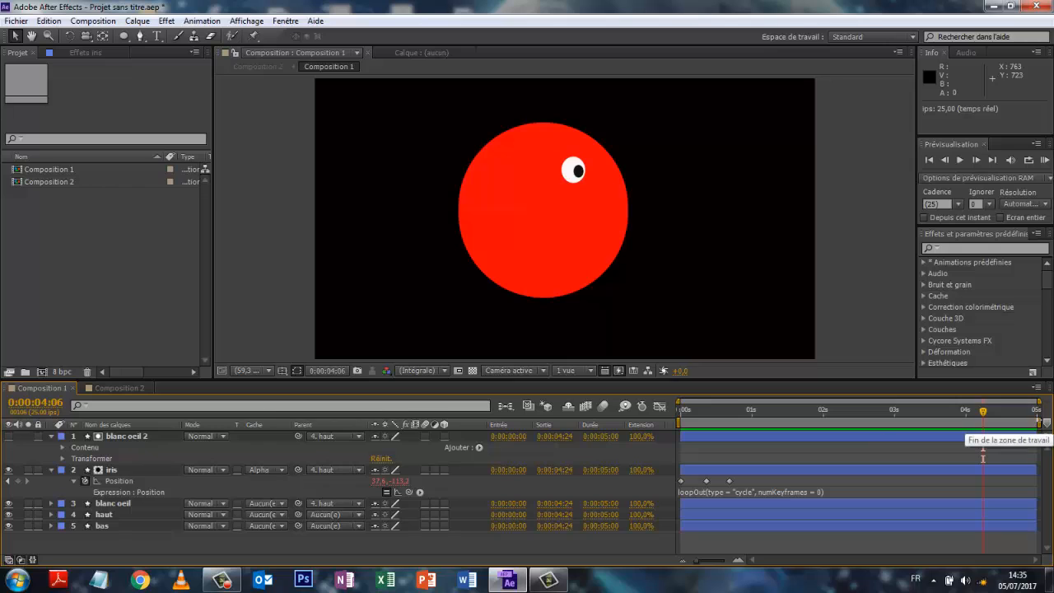
{"action": "left_click_drag", "start_coordinate": [1040, 421], "coordinate": [984, 422]}
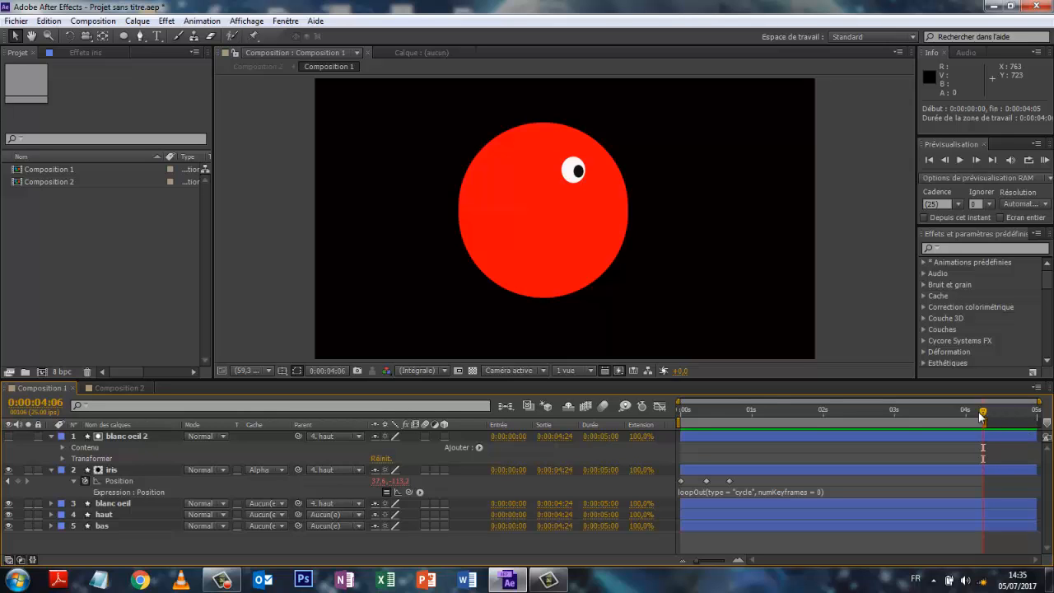
- Play back the shortened work area from the start and collapse the properties of the "blanc oeil 2" and "iris" layers
{"action": "left_click_drag", "start_coordinate": [981, 417], "coordinate": [633, 477]}
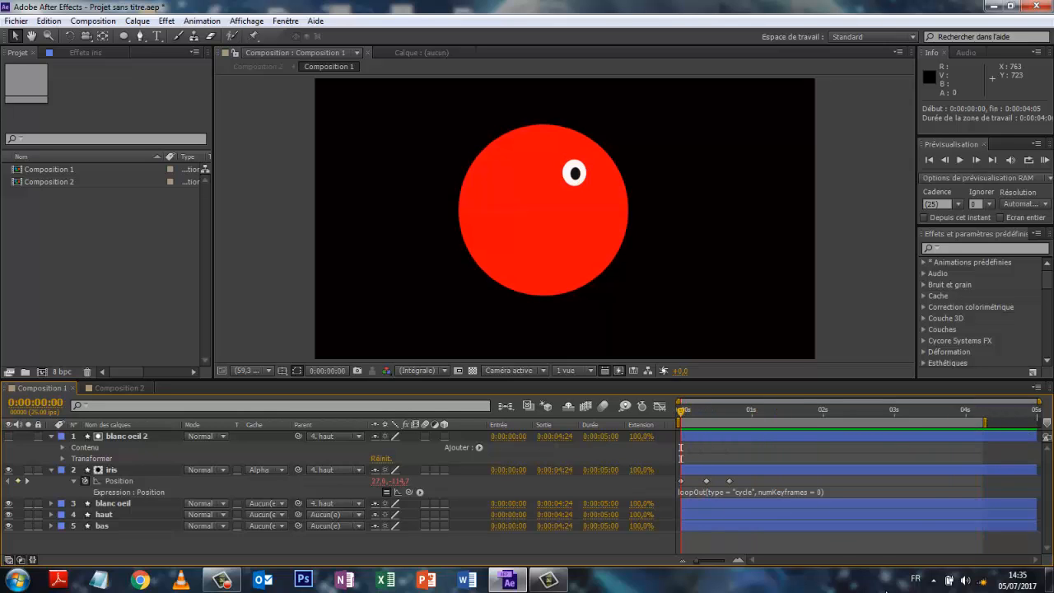
{"action": "key", "text": "space"}
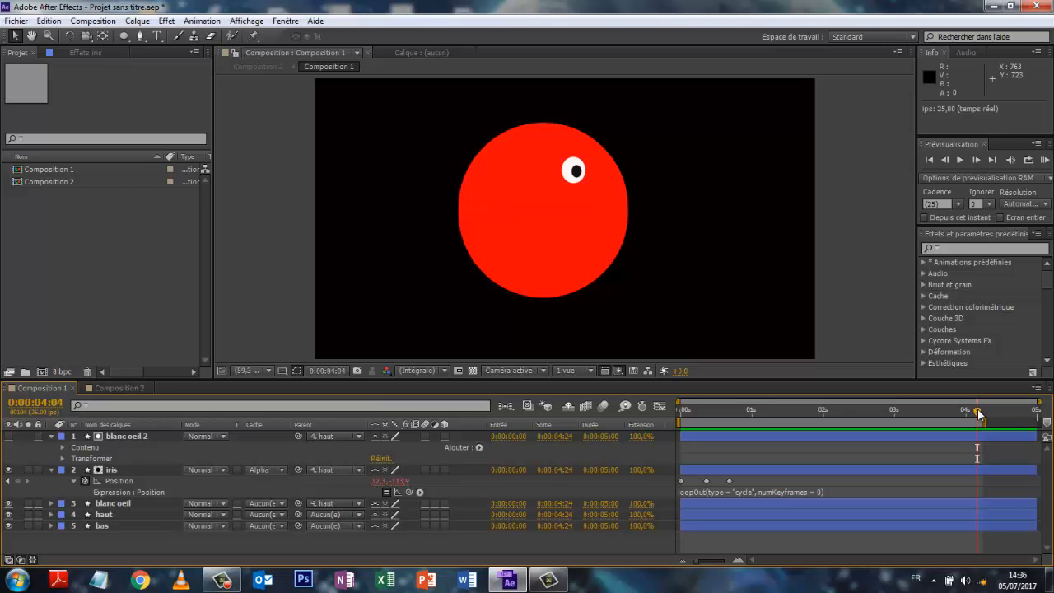
{"action": "left_click_drag", "start_coordinate": [980, 412], "coordinate": [681, 446]}
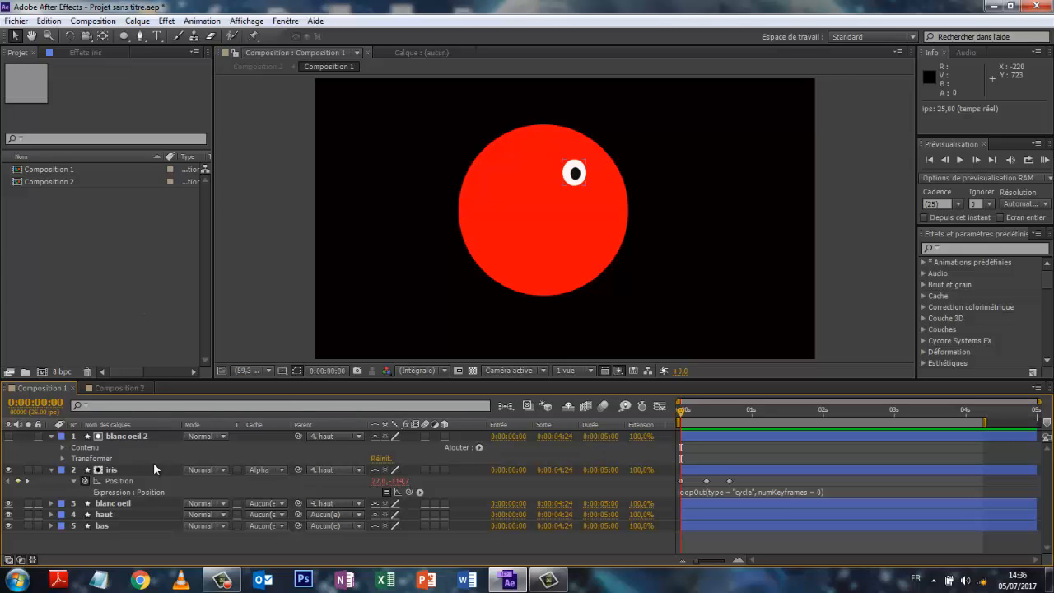
{"action": "left_click", "coordinate": [50, 436]}
{"action": "left_click", "coordinate": [51, 448]}
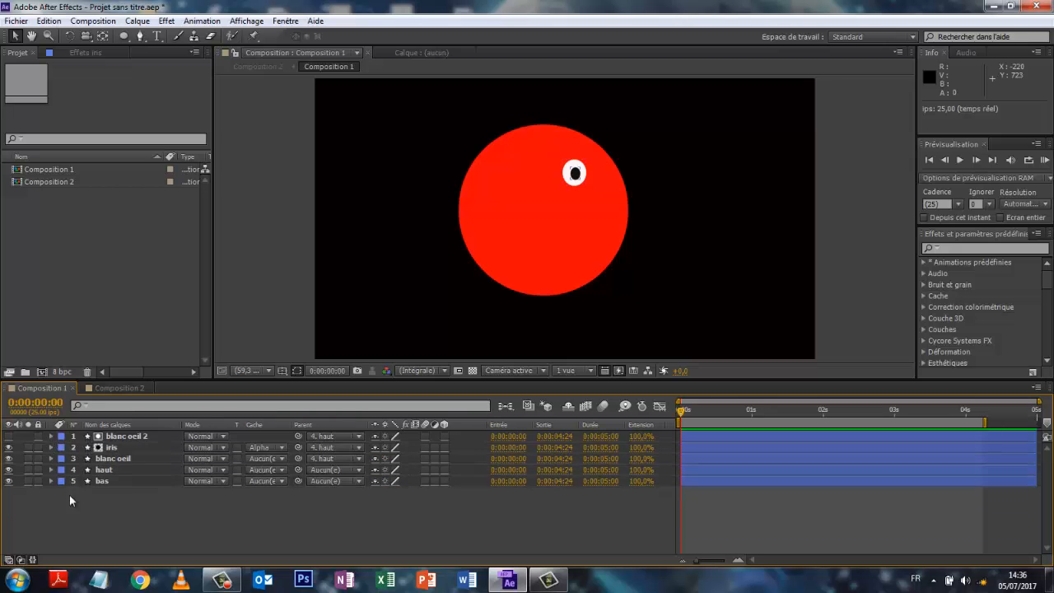